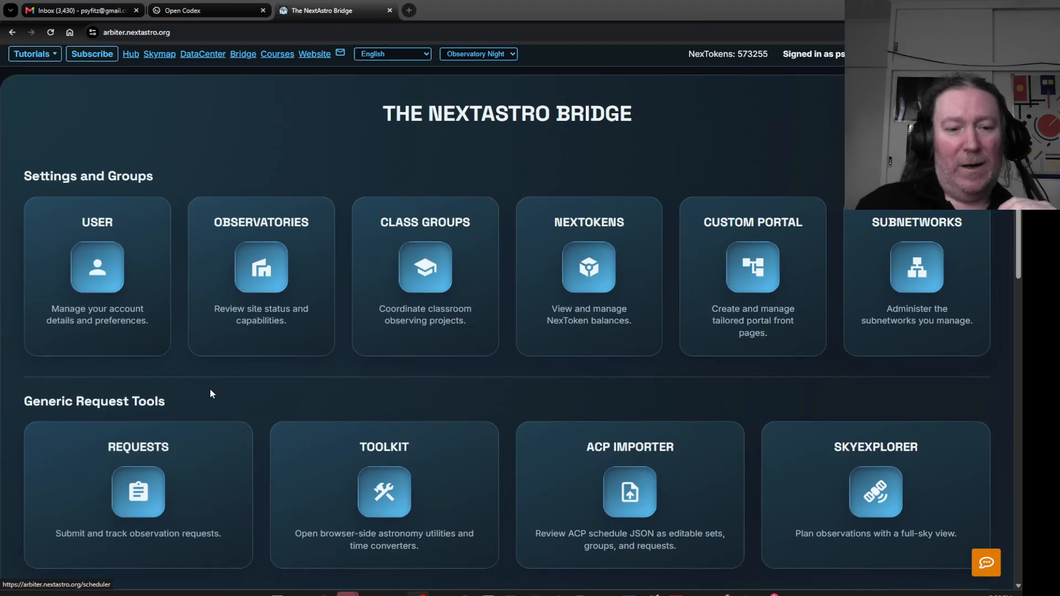
Open the observation Requests page from the bridge and start a new detailed request
scroll(208, 392, "down", 2)
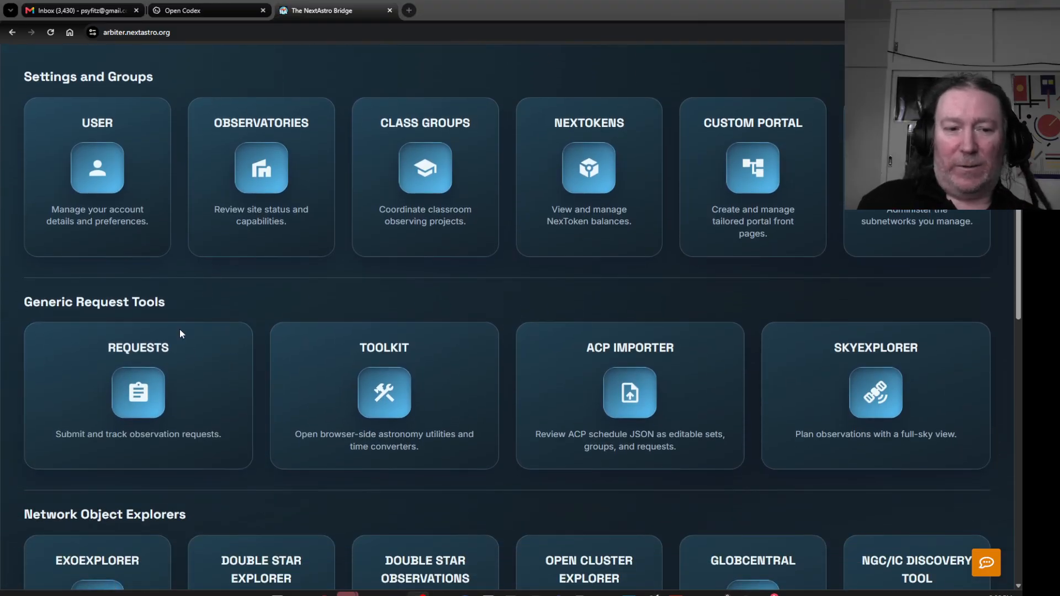
scroll(176, 337, "down", 1)
left_click(121, 330)
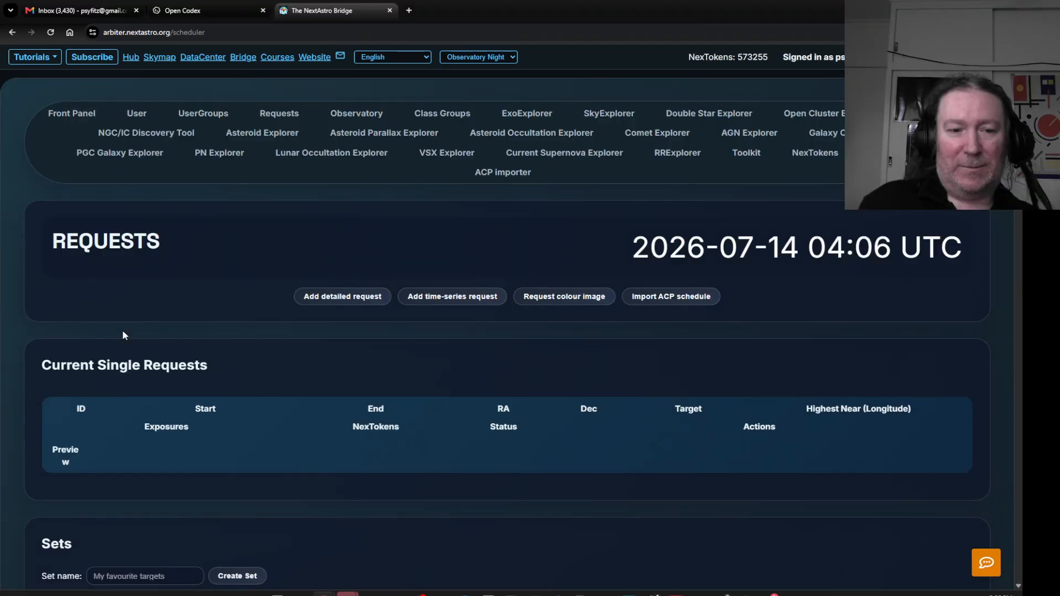
scroll(220, 300, "down", 1)
scroll(514, 346, "down", 9)
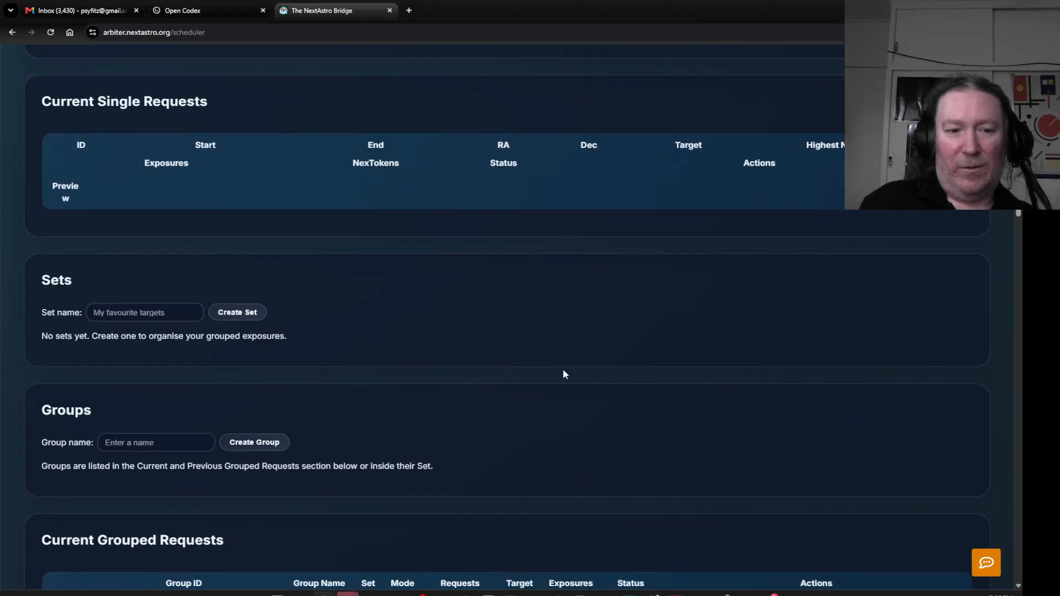
scroll(566, 373, "up", 9)
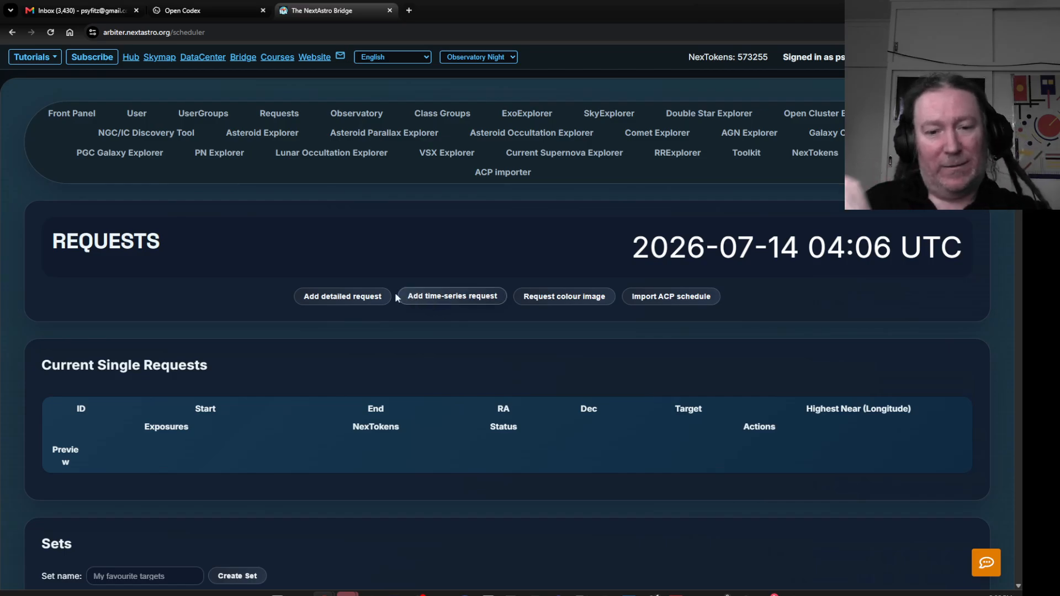
left_click(350, 297)
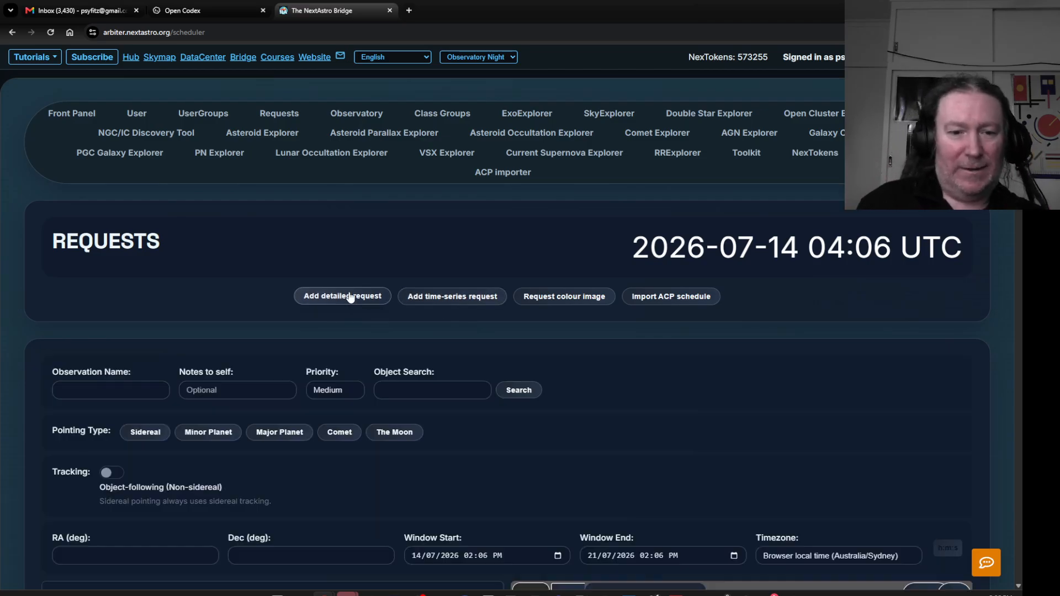
Name the observation ruwriu47934t4 and enter wetnhbowrjtbnowt as the notes to self
left_click(165, 390)
type("ruwriu47934t4")
key("Tab")
type("wetnhbowrjtbnowt")
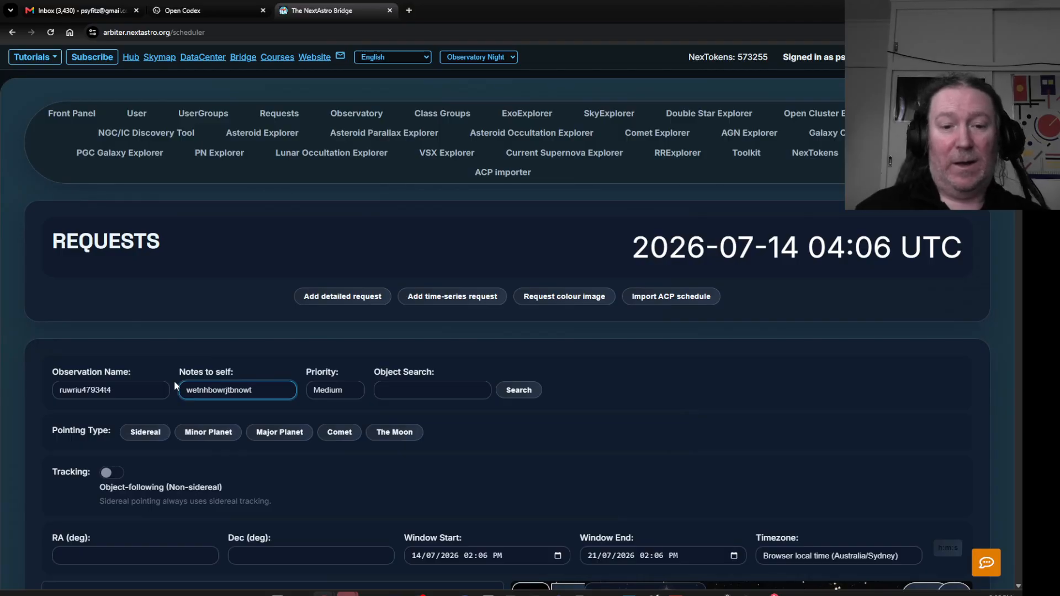
Look up the object m31 to fill in the request's target coordinates
left_click(432, 395)
type("m31")
left_click(528, 391)
scroll(602, 412, "down", 4)
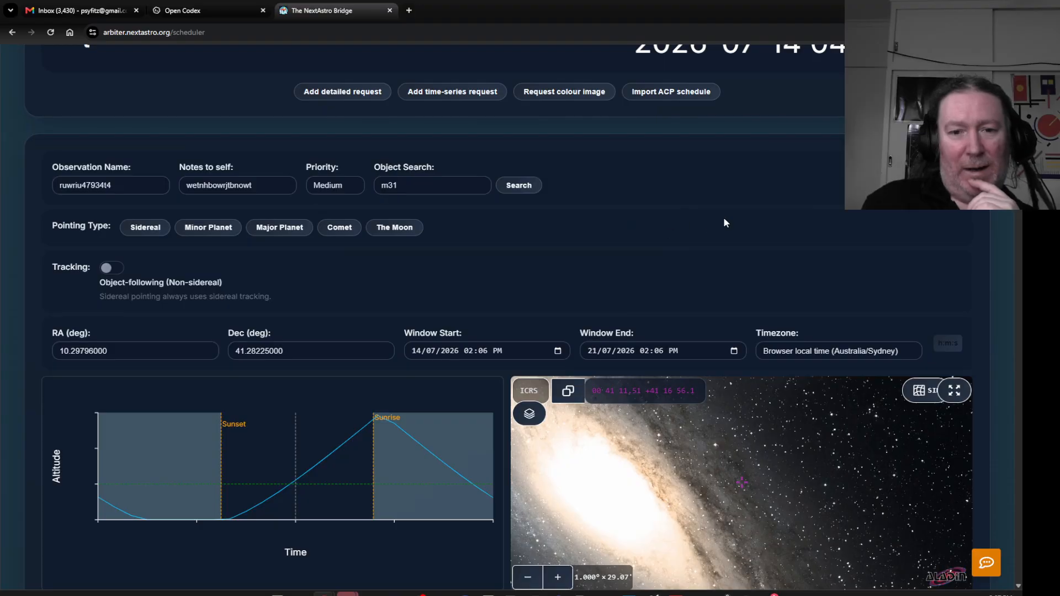
Recentre the sky view on the bright star between M31's core and its companion galaxy, at about RA 10.658, Dec 41.697 degrees
scroll(723, 217, "down", 2)
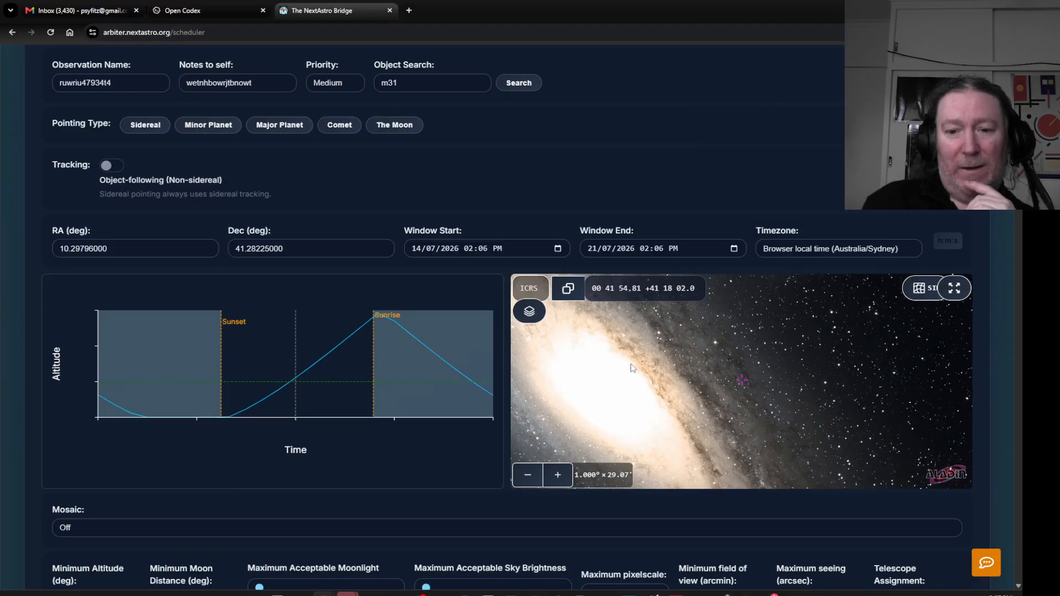
left_click_drag(711, 386, 846, 458)
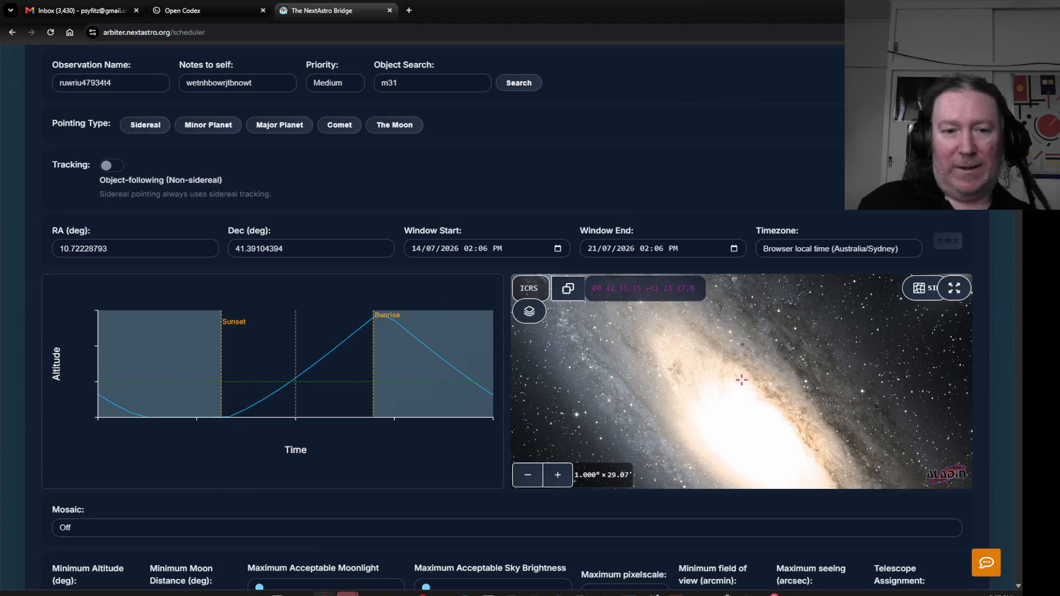
left_click_drag(637, 358, 745, 427)
left_click_drag(821, 375, 756, 423)
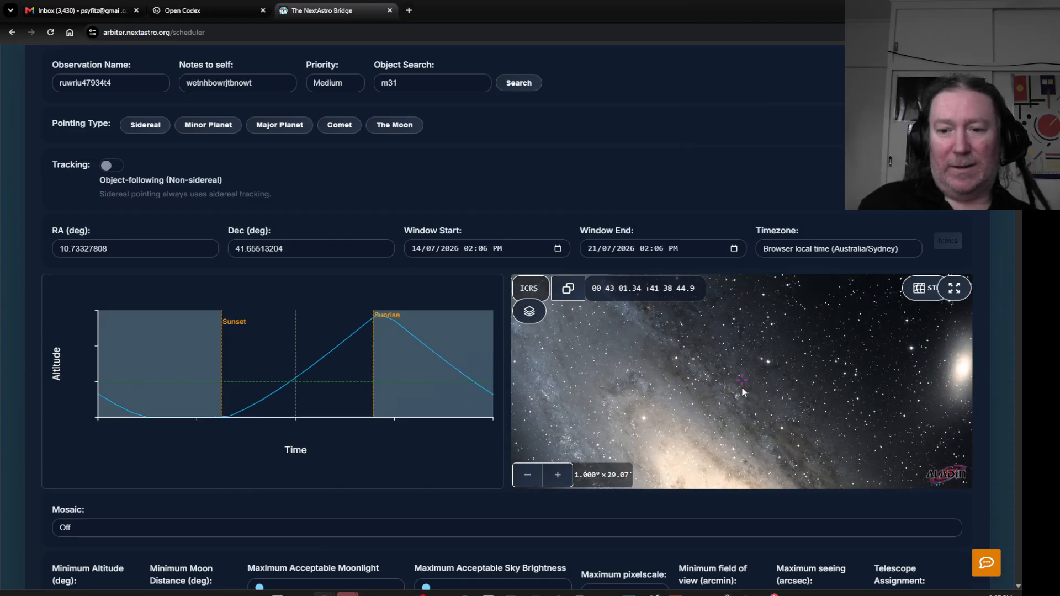
left_click_drag(801, 391, 773, 403)
scroll(768, 389, "down", 1)
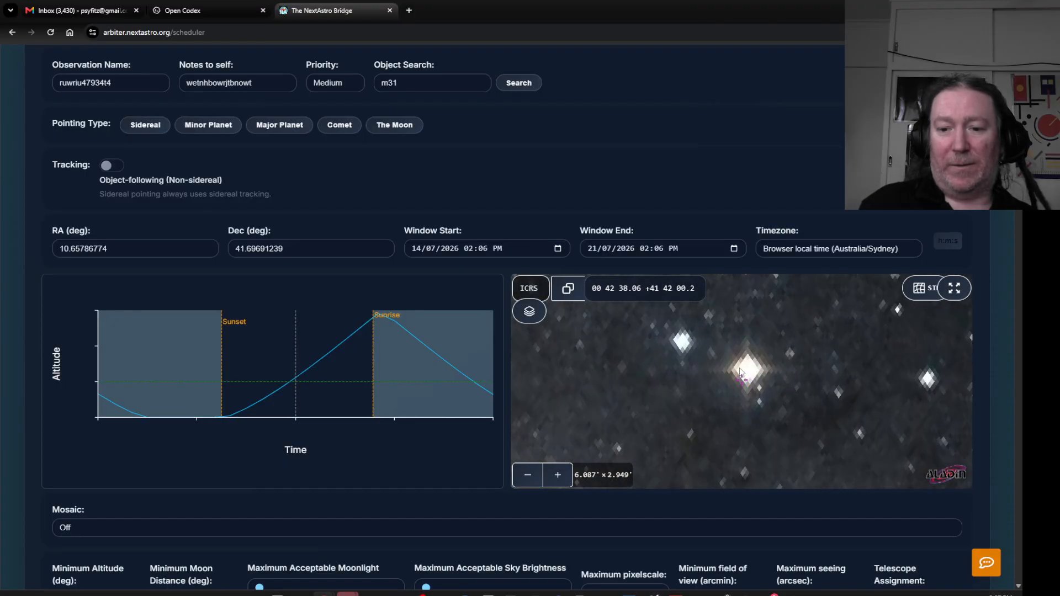
scroll(763, 369, "down", 2)
scroll(764, 369, "up", 5)
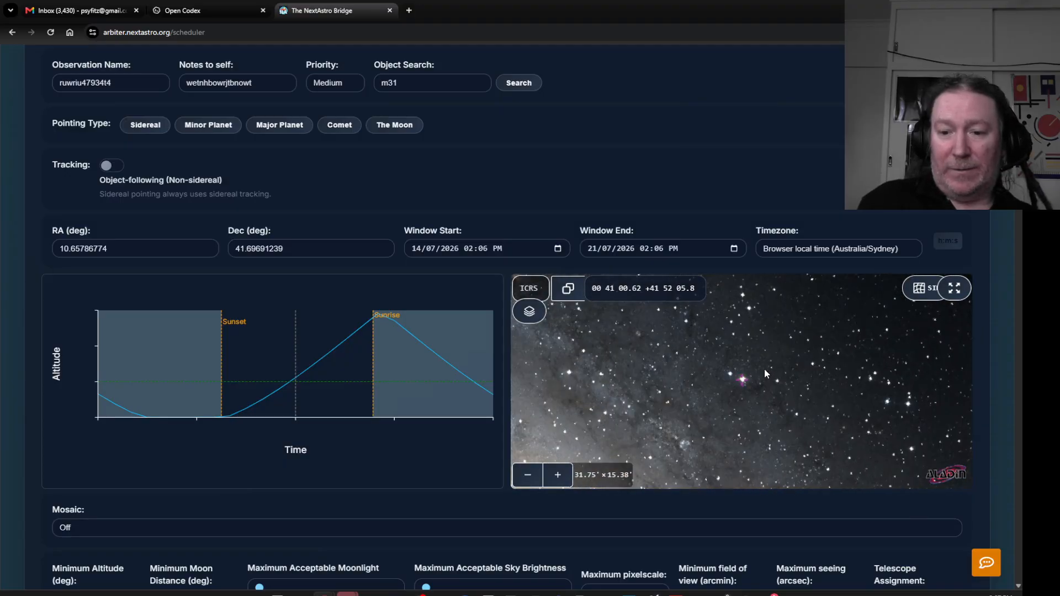
scroll(763, 370, "down", 3)
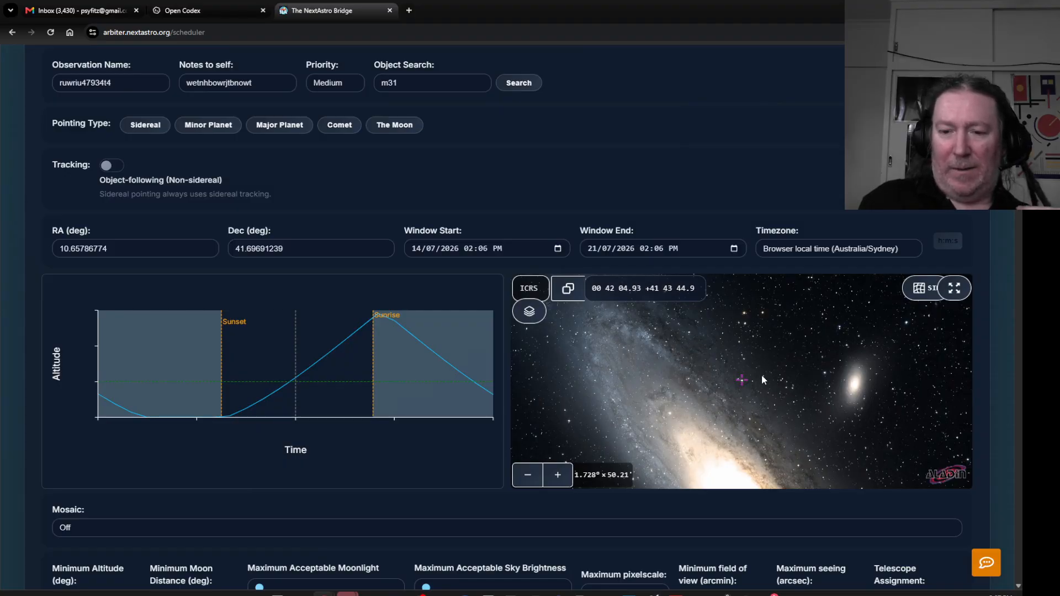
scroll(752, 379, "up", 4)
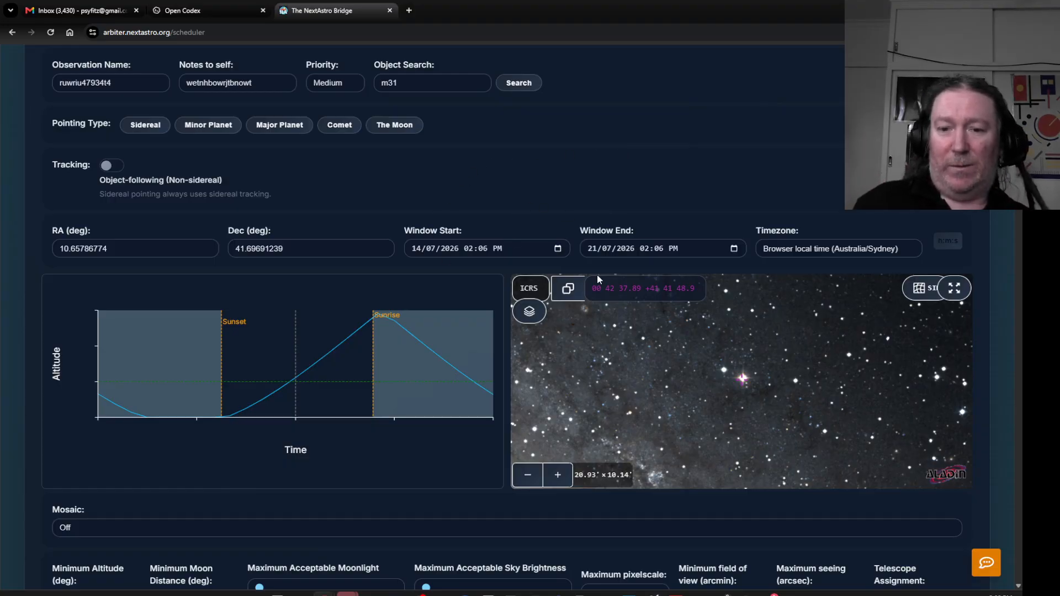
Turn on the mosaic option and check its footprint around the target in the sky view
scroll(546, 324, "down", 5)
scroll(510, 403, "down", 1)
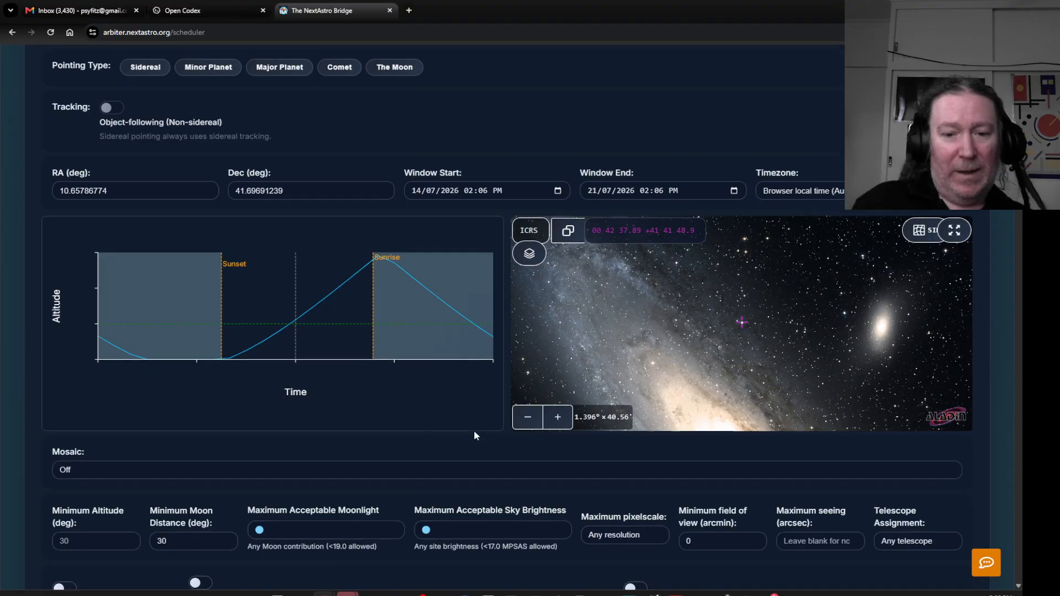
scroll(474, 429, "down", 2)
left_click(568, 373)
left_click(561, 403)
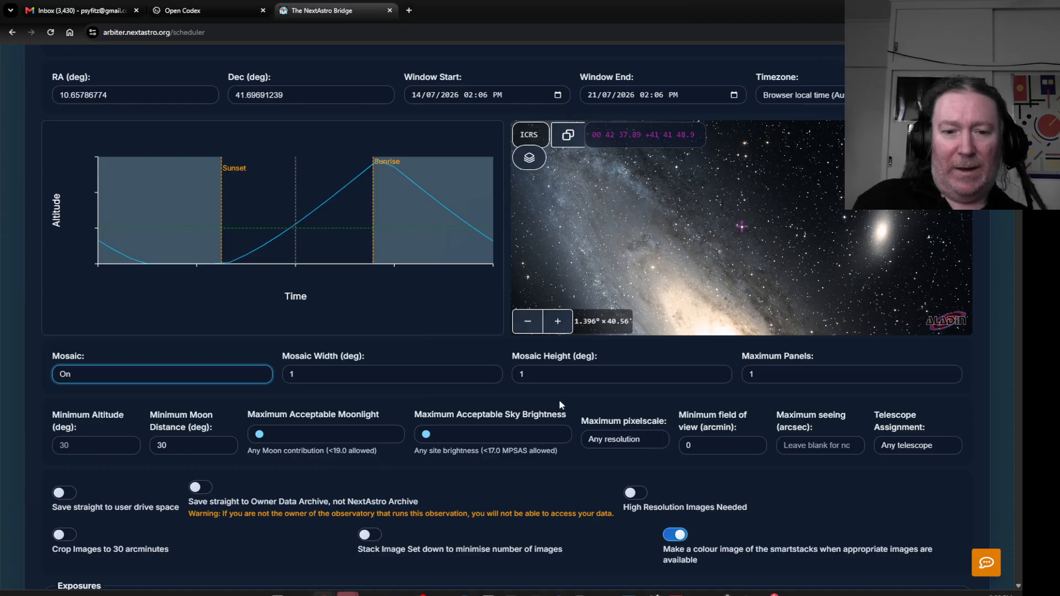
scroll(695, 275, "down", 3)
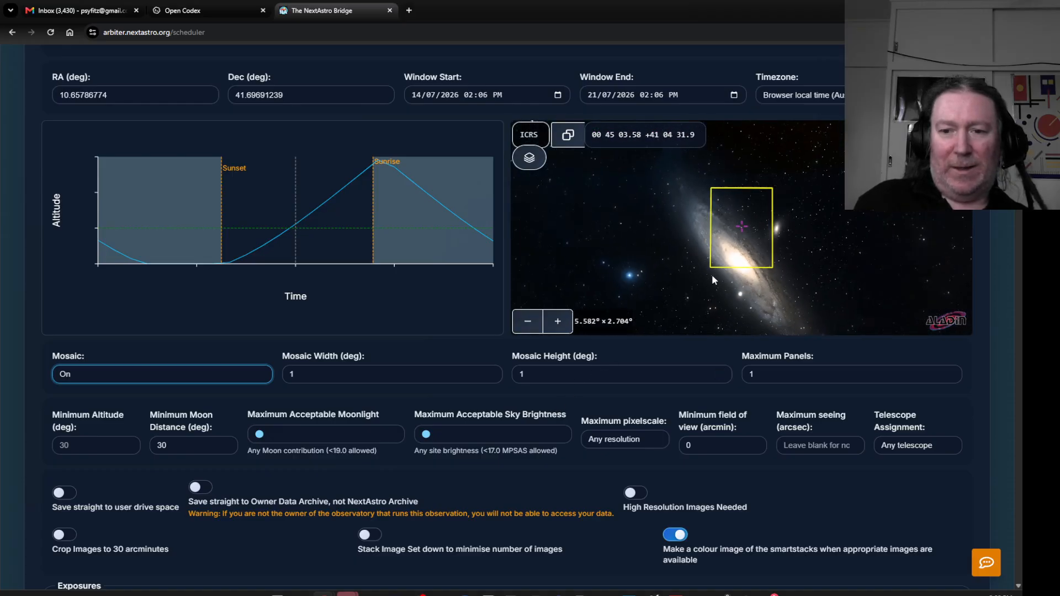
scroll(766, 240, "up", 2)
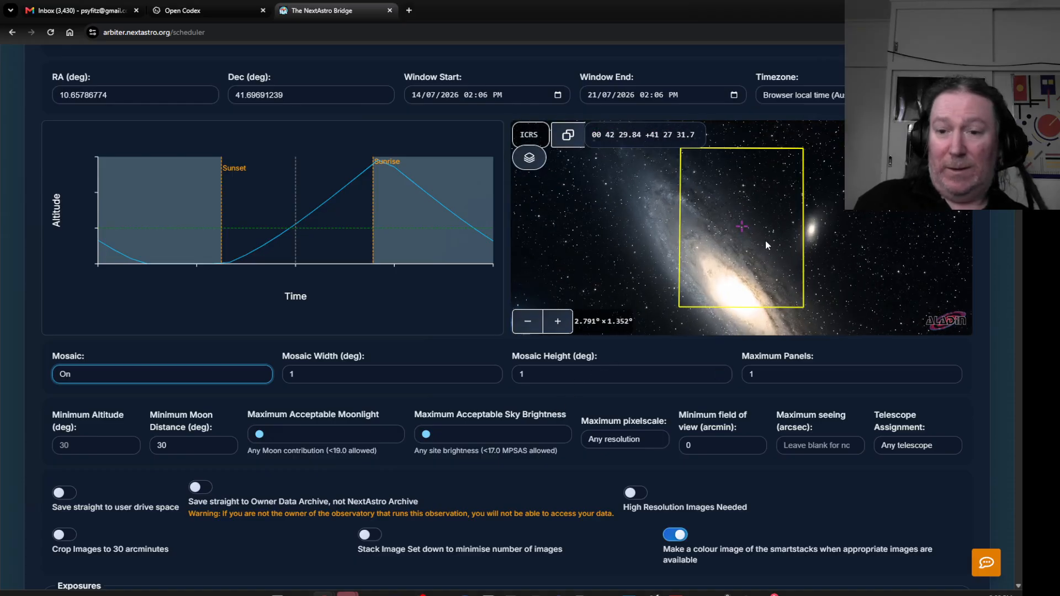
Set the mosaic width to 1.4 degrees and the mosaic height to 0.9 degrees
double_click(493, 370)
left_click(493, 370)
left_click(491, 371)
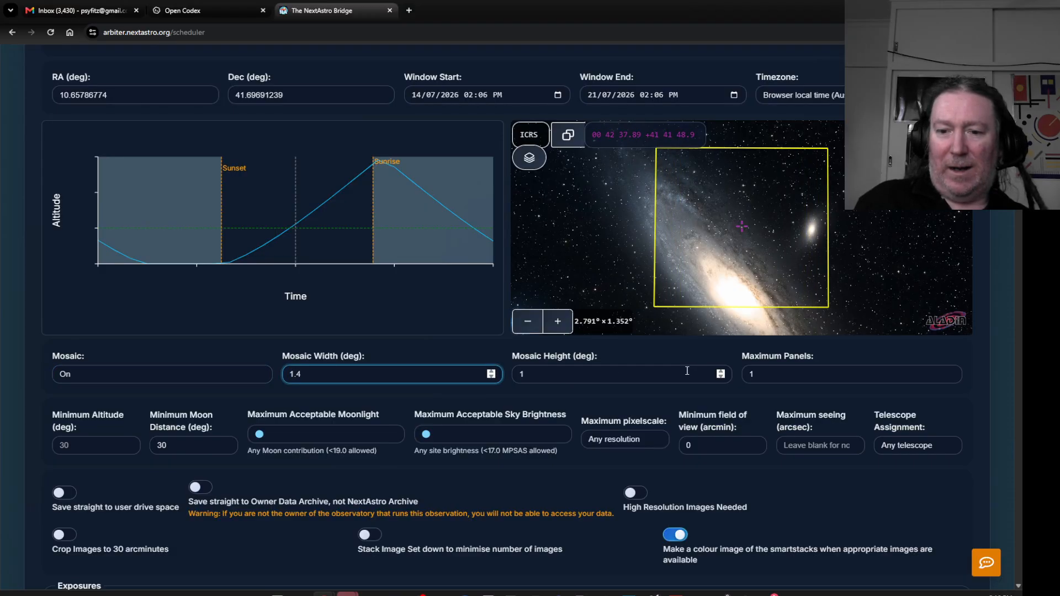
left_click(720, 372)
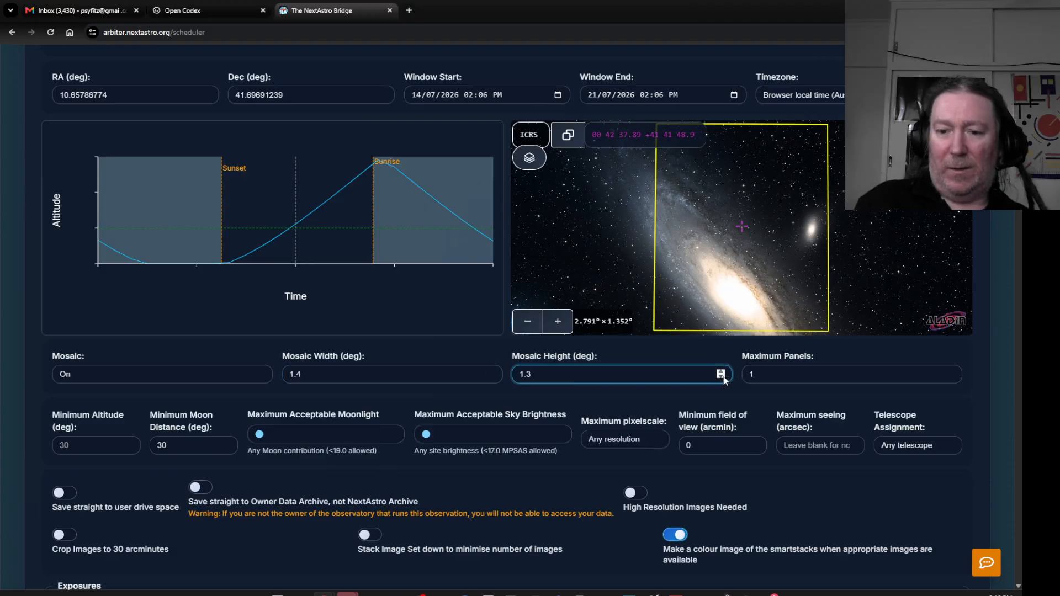
left_click(721, 371)
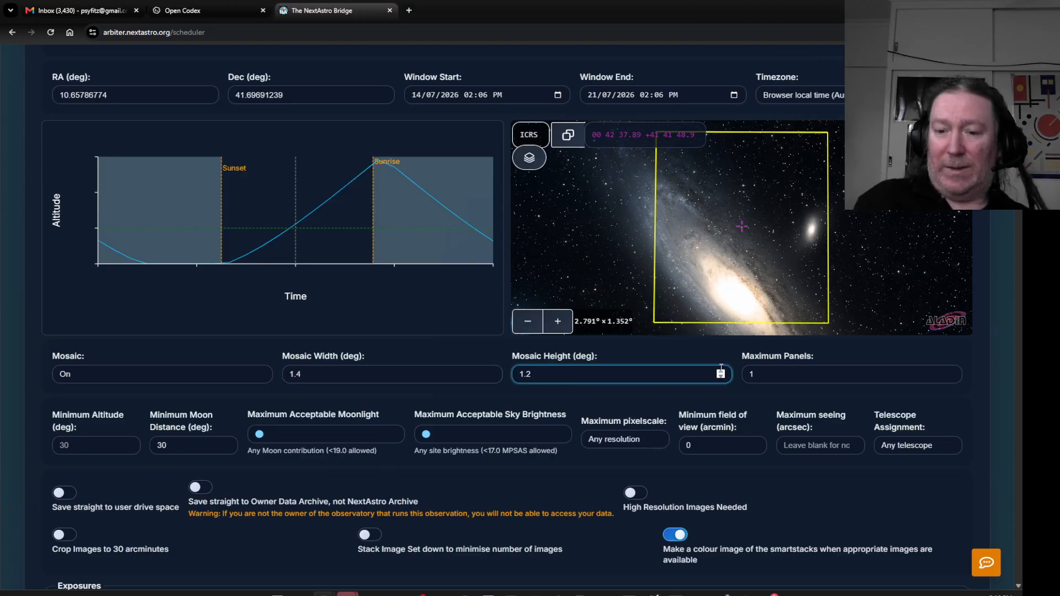
left_click(721, 377)
double_click(721, 378)
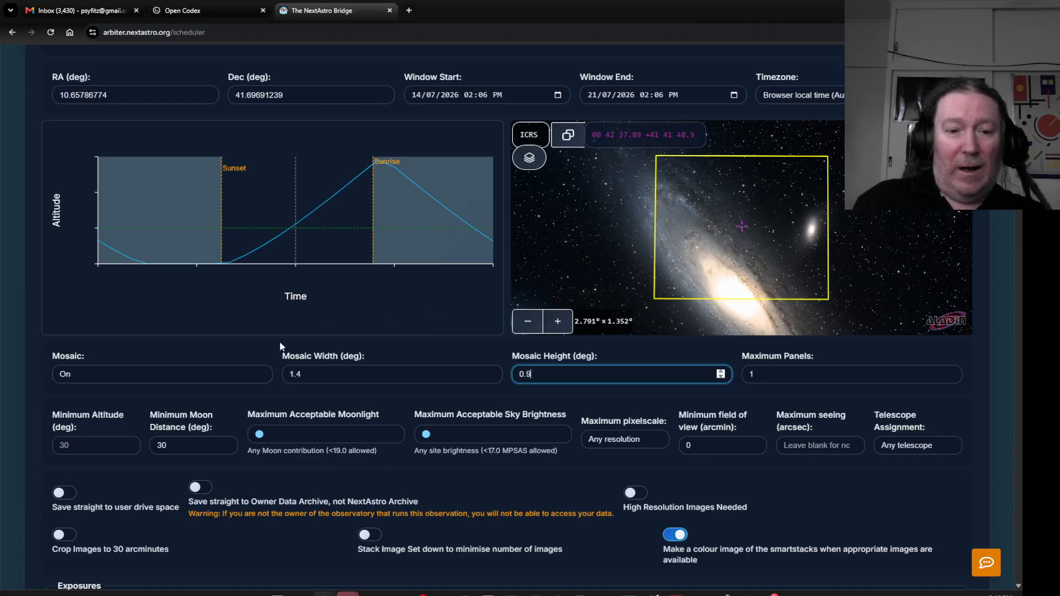
Turn the mosaic option off for this request
left_click(245, 376)
left_click(194, 395)
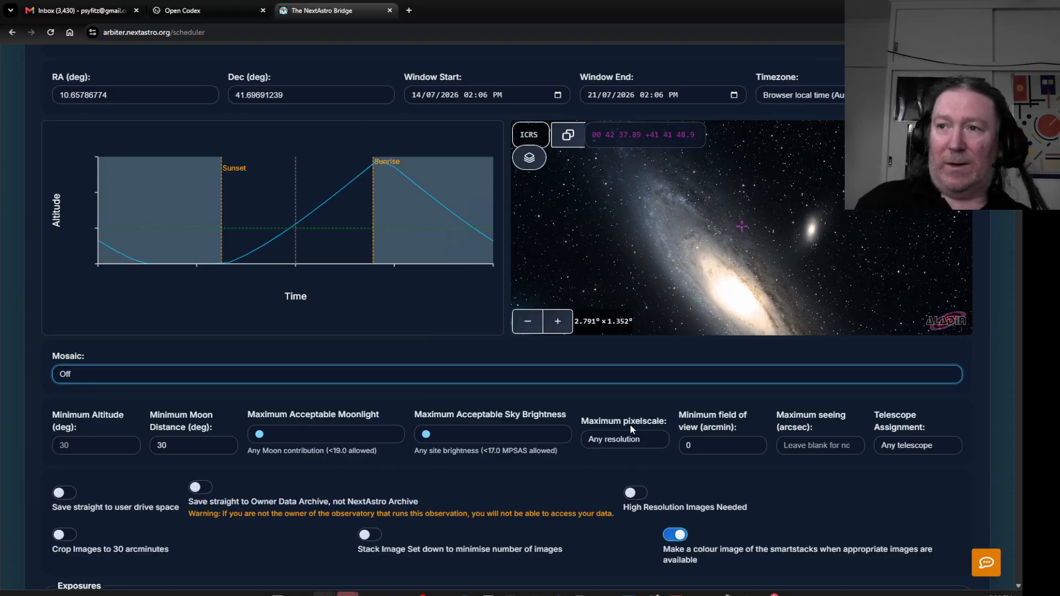
Review the maximum pixelscale choices and the minimum field of view and maximum seeing settings without changing them
left_click(631, 441)
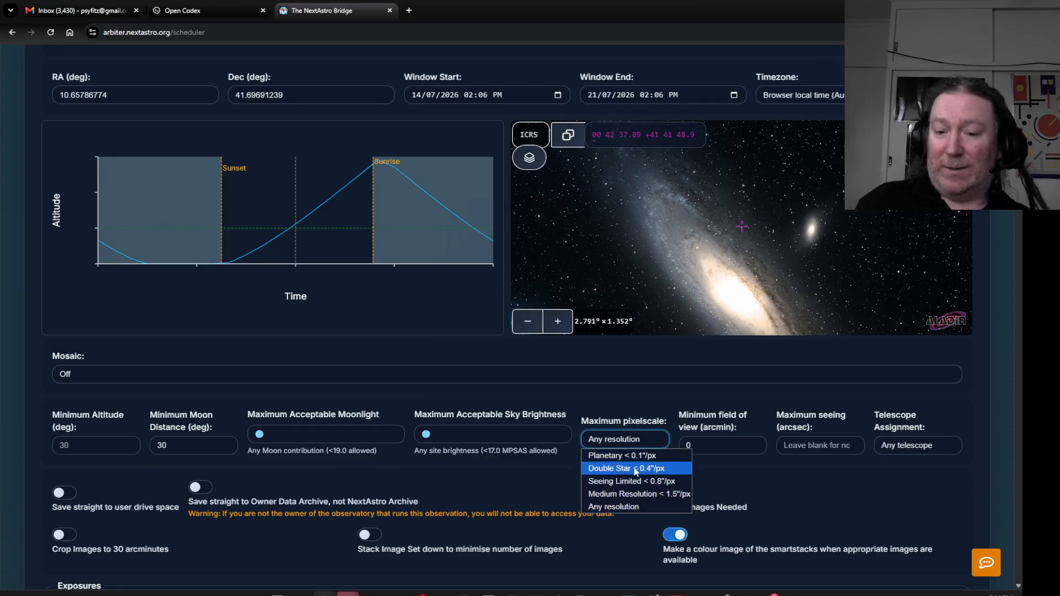
left_click(637, 390)
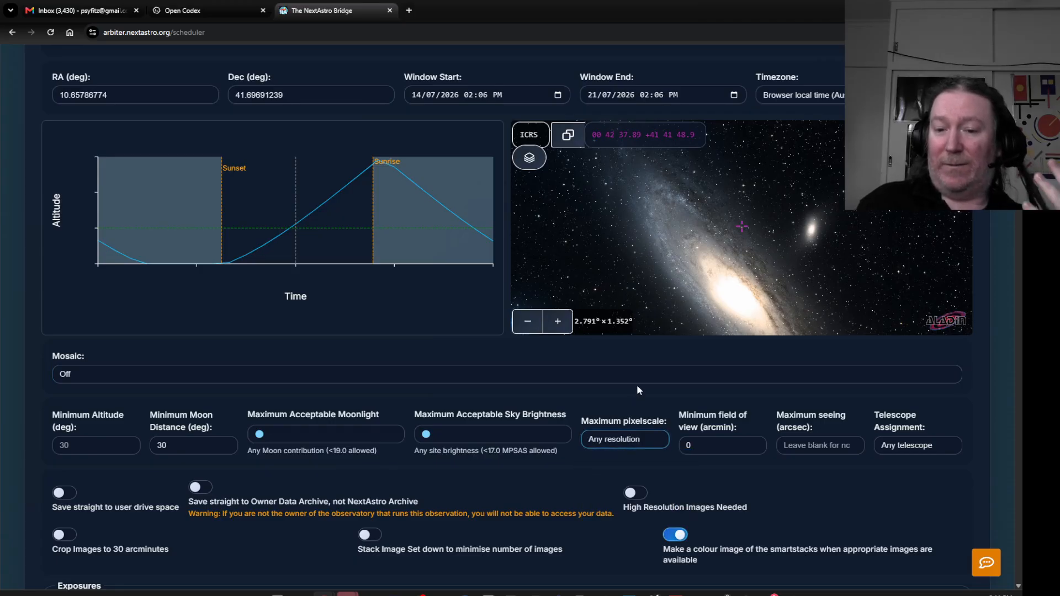
left_click(723, 446)
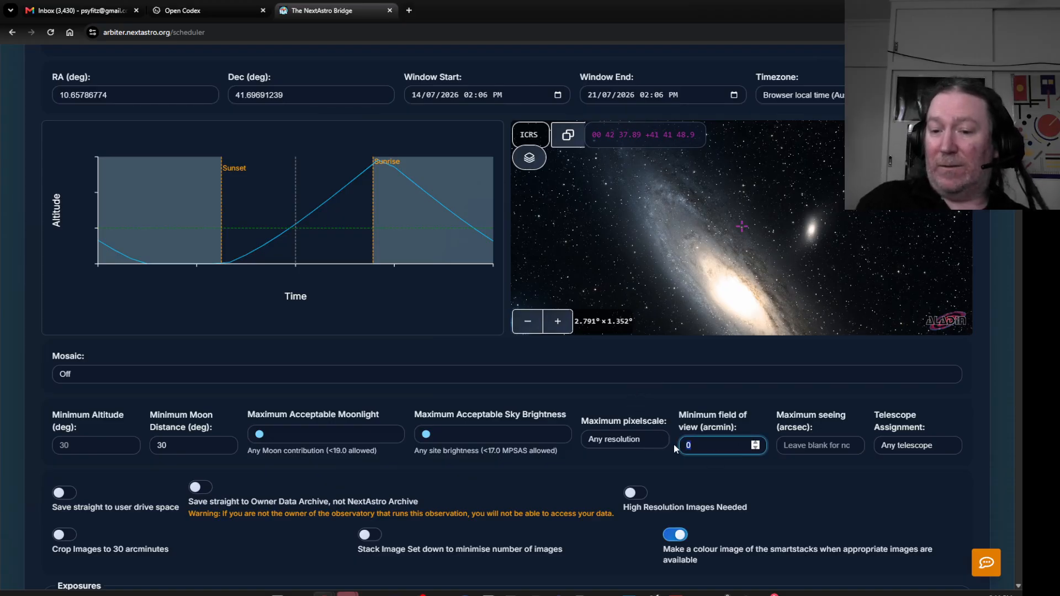
left_click(795, 445)
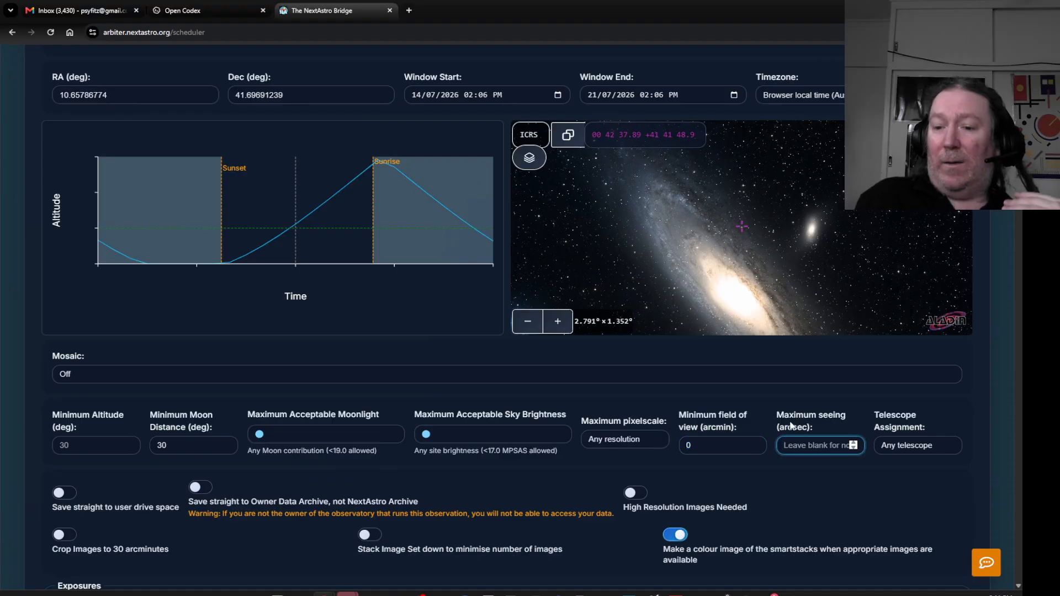
Switch the telescope assignment to specific telescopes/groups and back to Any telescope
left_click(914, 445)
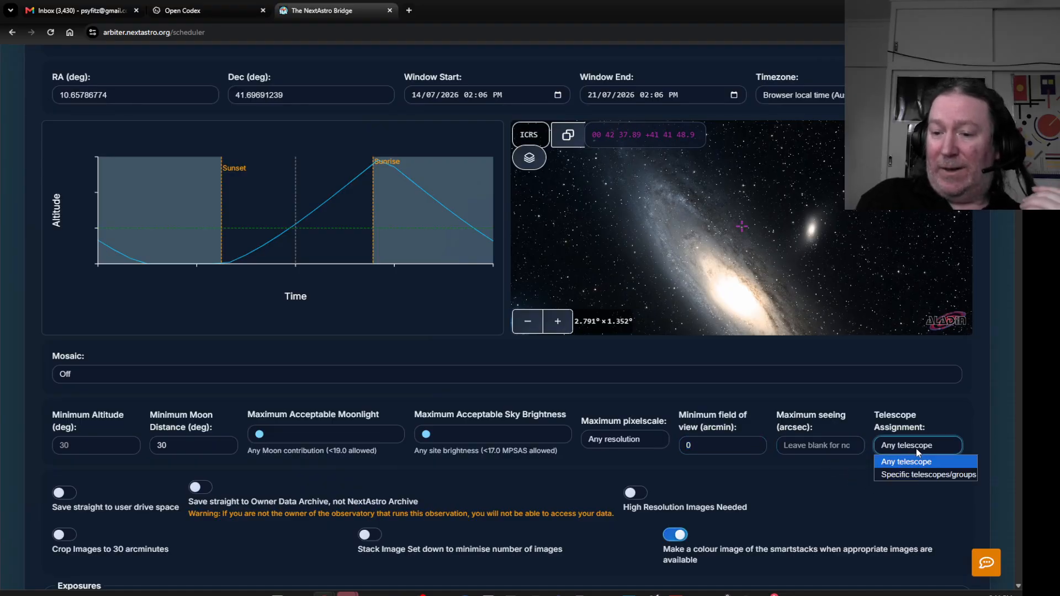
left_click(921, 476)
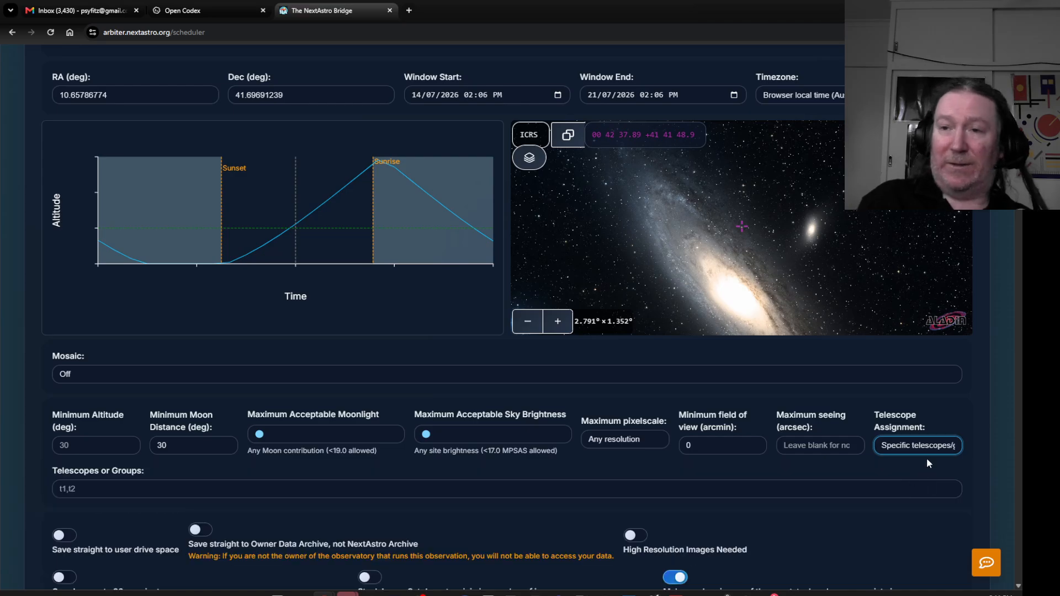
left_click(939, 446)
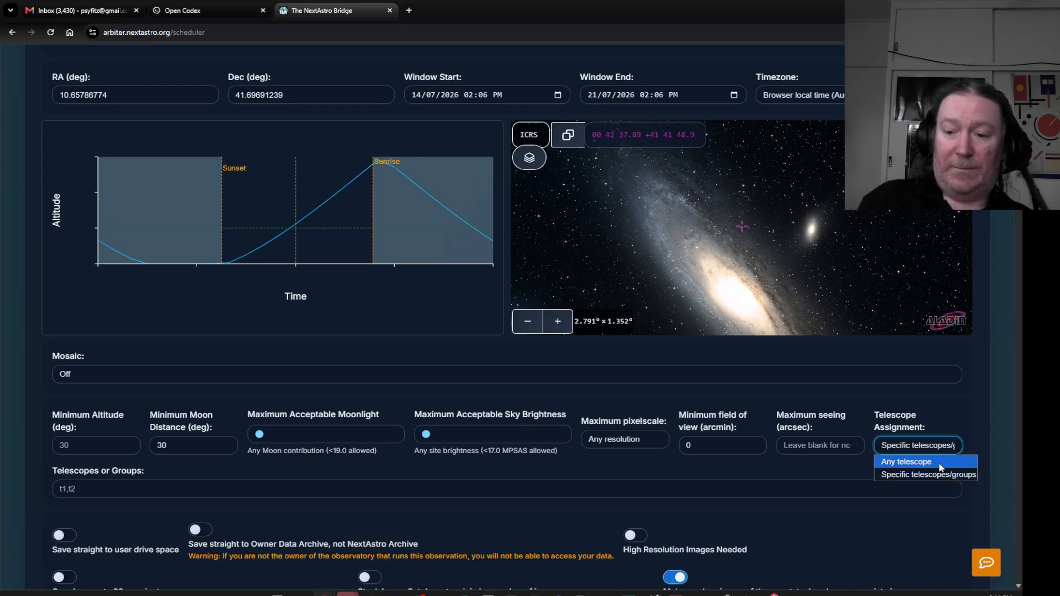
left_click(939, 464)
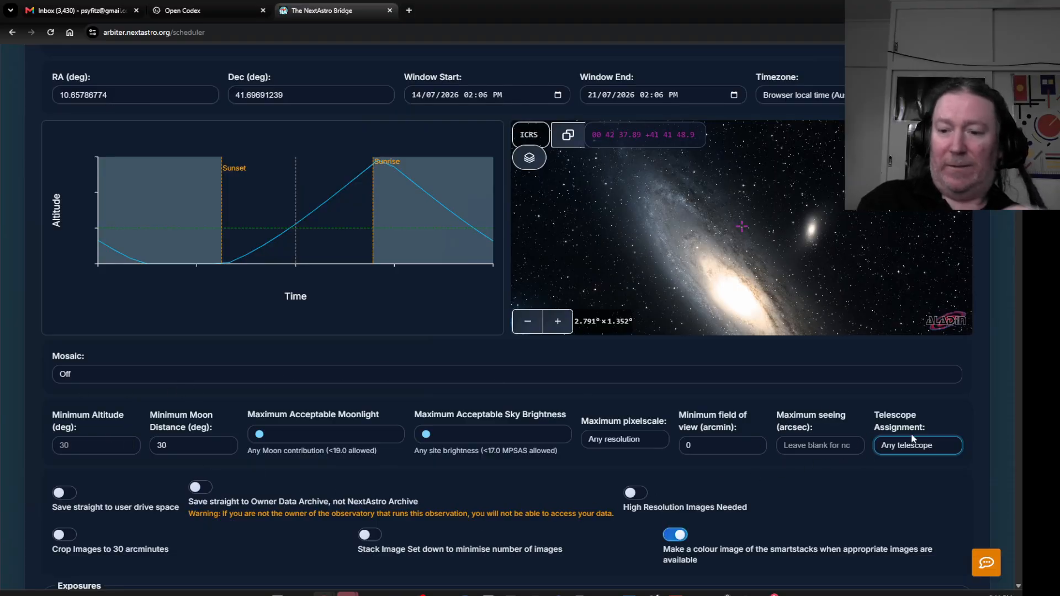
Keep SmartStack on and add a second exposure row to the request's exposure list
scroll(722, 491, "down", 3)
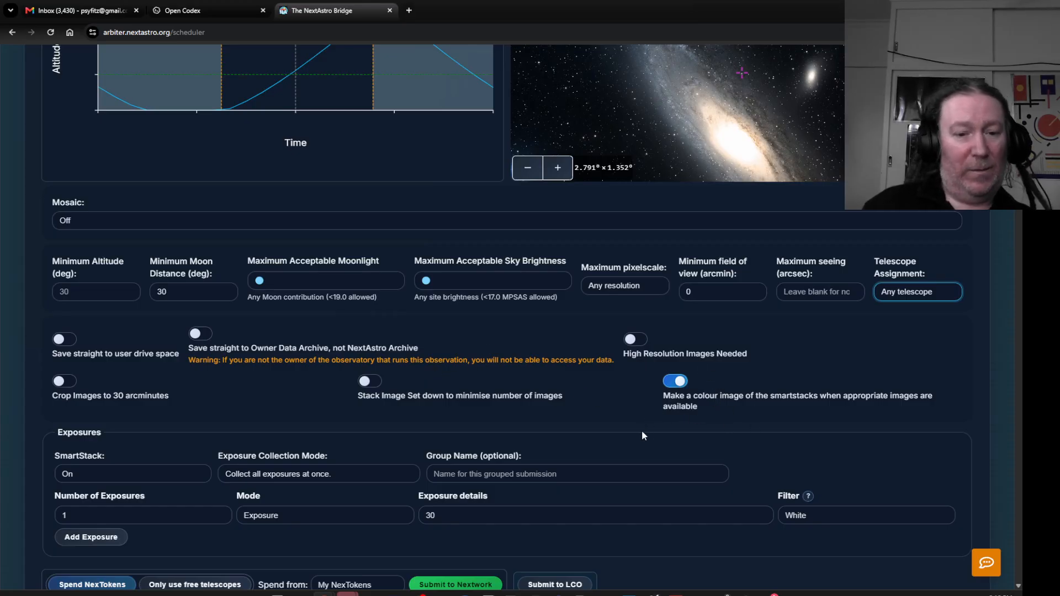
scroll(872, 464, "down", 2)
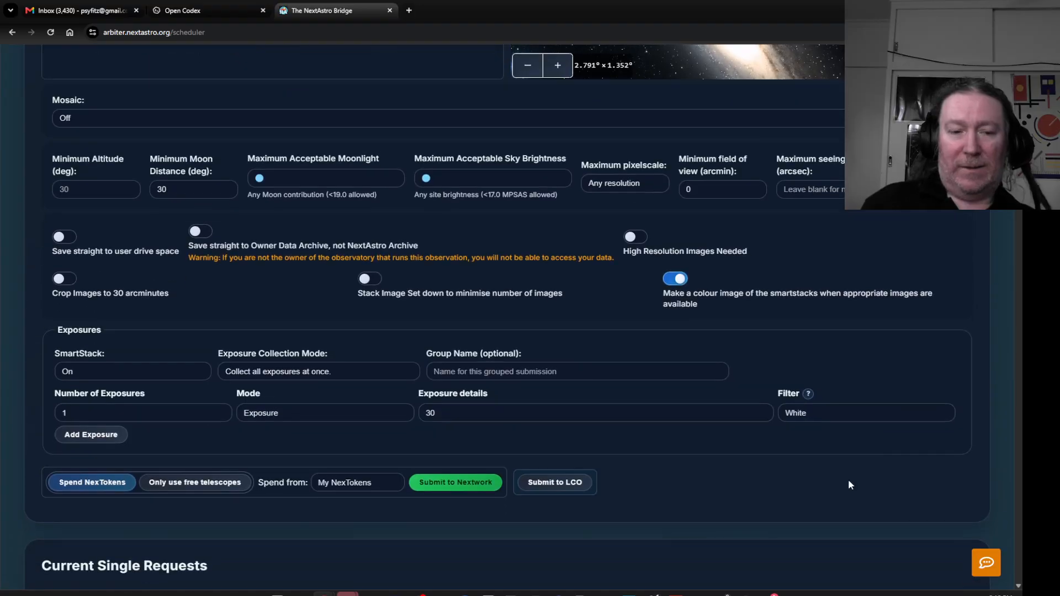
left_click(149, 372)
left_click(151, 368)
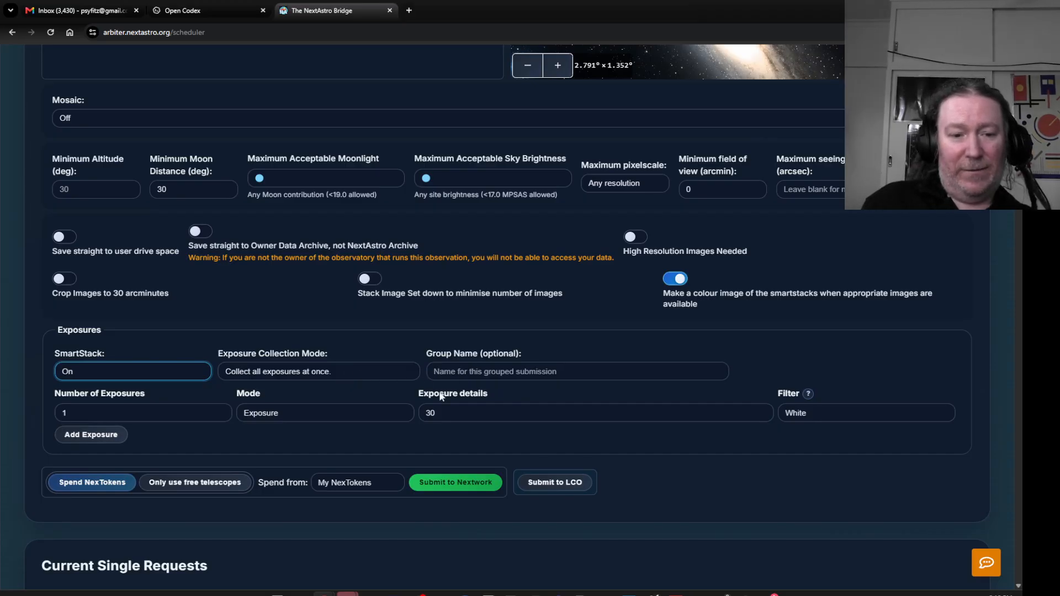
left_click(118, 435)
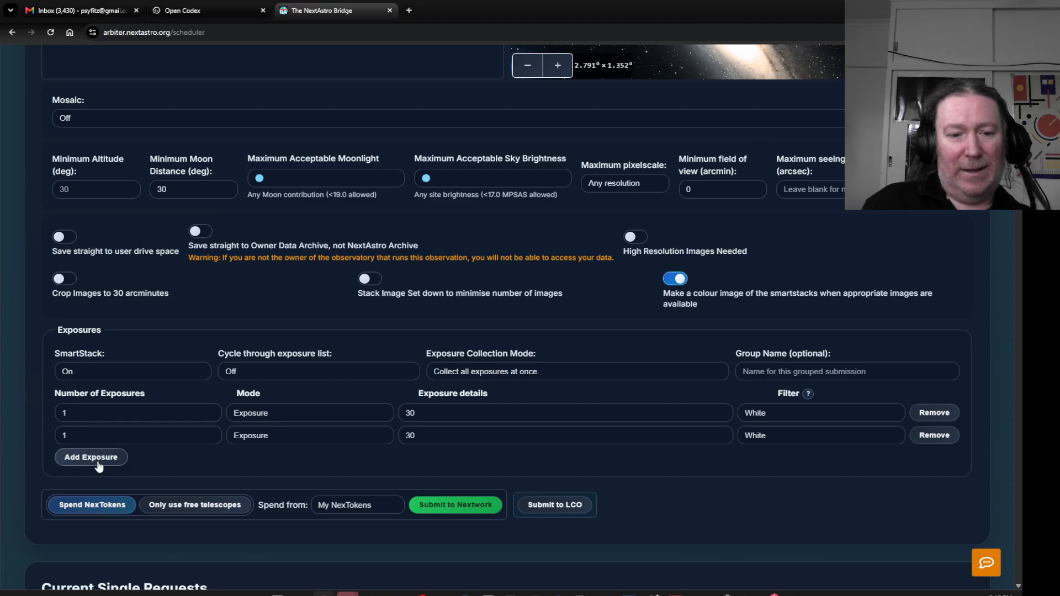
Add a third exposure row and set the filters of the three rows to Blue, Green and Red
left_click(105, 457)
left_click(784, 409)
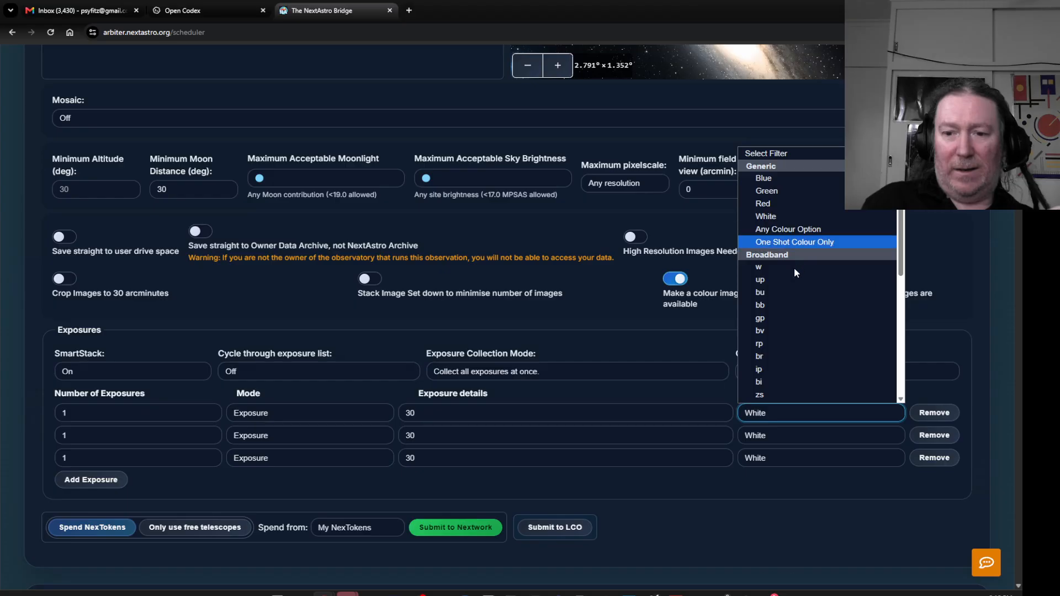
scroll(781, 296, "down", 2)
scroll(767, 284, "up", 2)
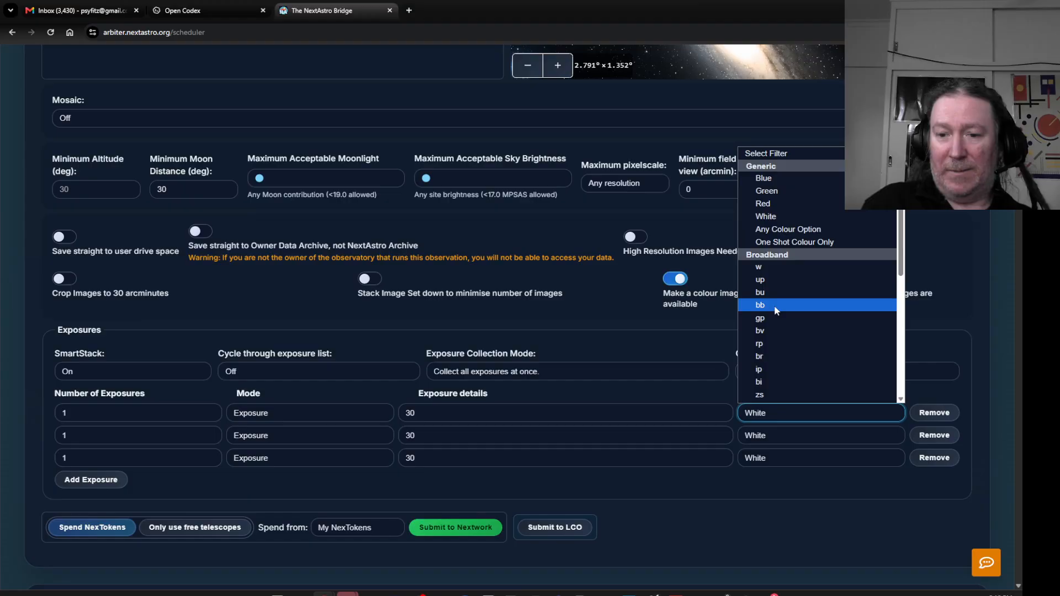
left_click(770, 177)
left_click(785, 435)
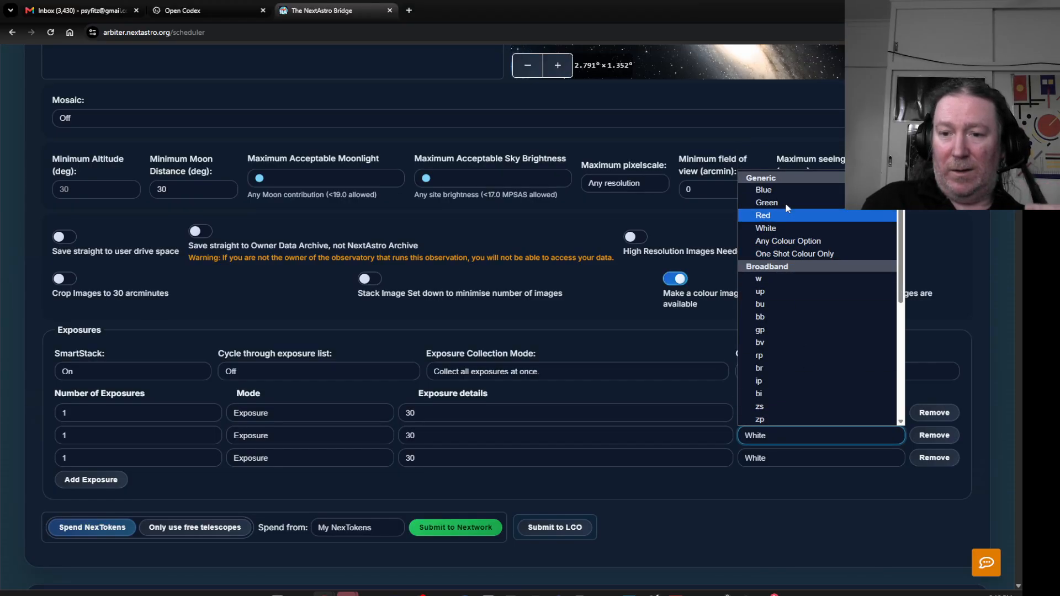
left_click(770, 213)
left_click(814, 458)
left_click(806, 246)
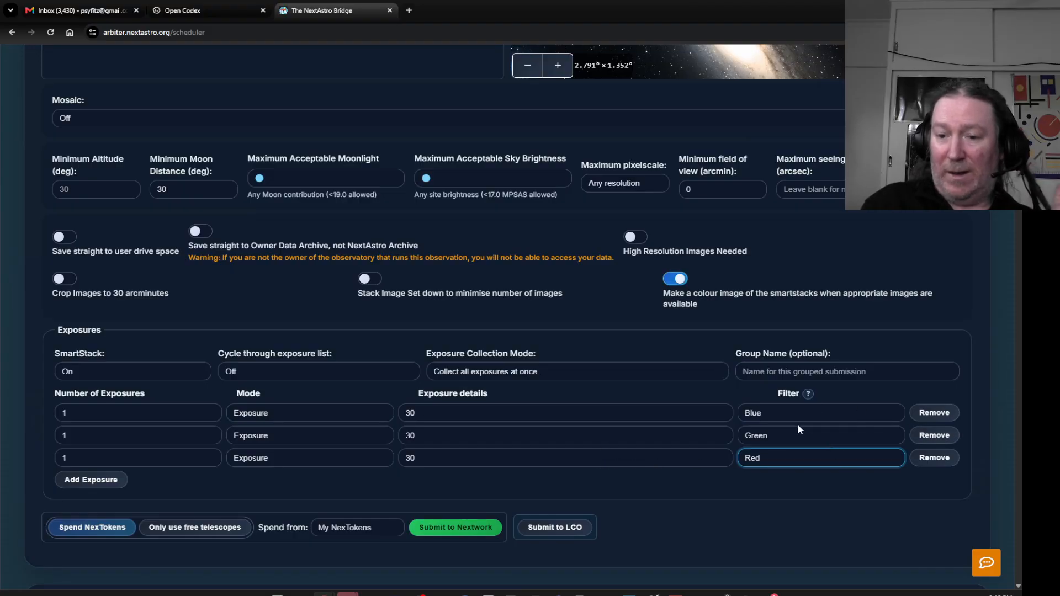
Remove the second and third exposure rows and set the remaining exposure's filter to exo
left_click(934, 435)
left_click(934, 435)
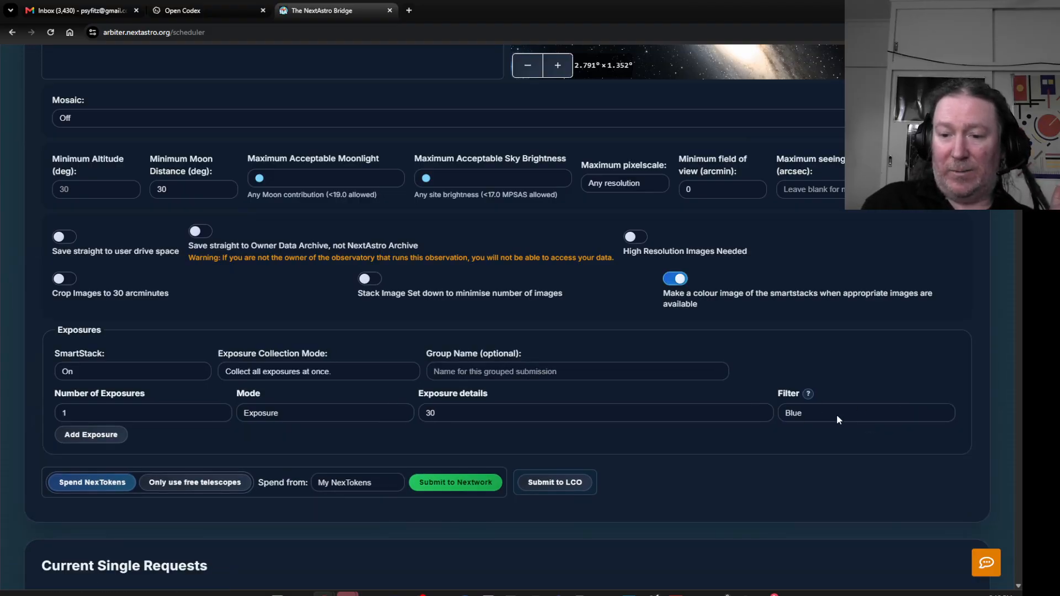
left_click(830, 412)
scroll(840, 331, "down", 5)
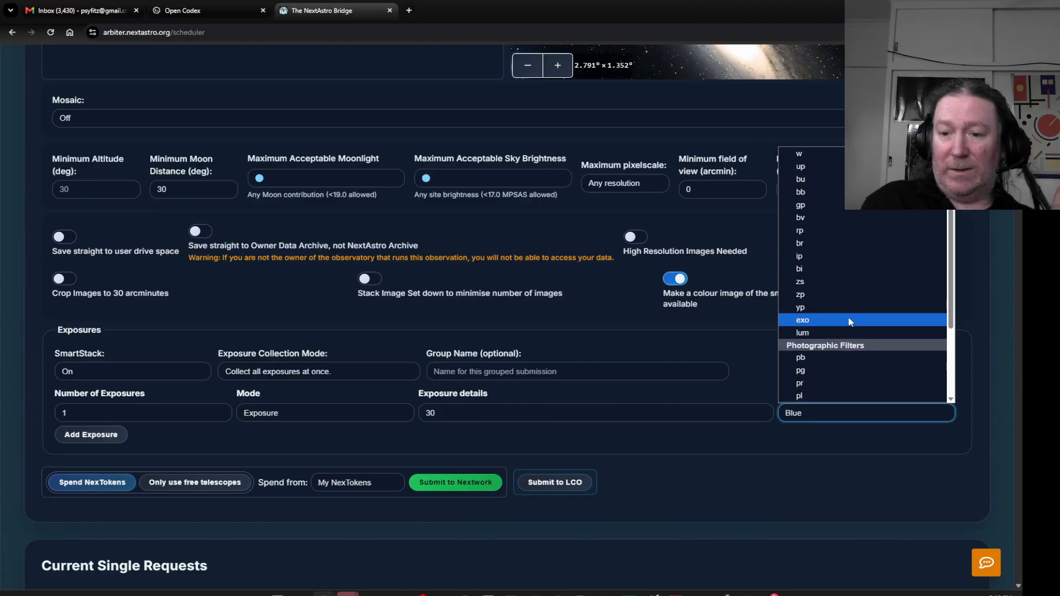
scroll(844, 318, "up", 5)
scroll(815, 348, "down", 5)
key("Escape")
left_click(819, 348)
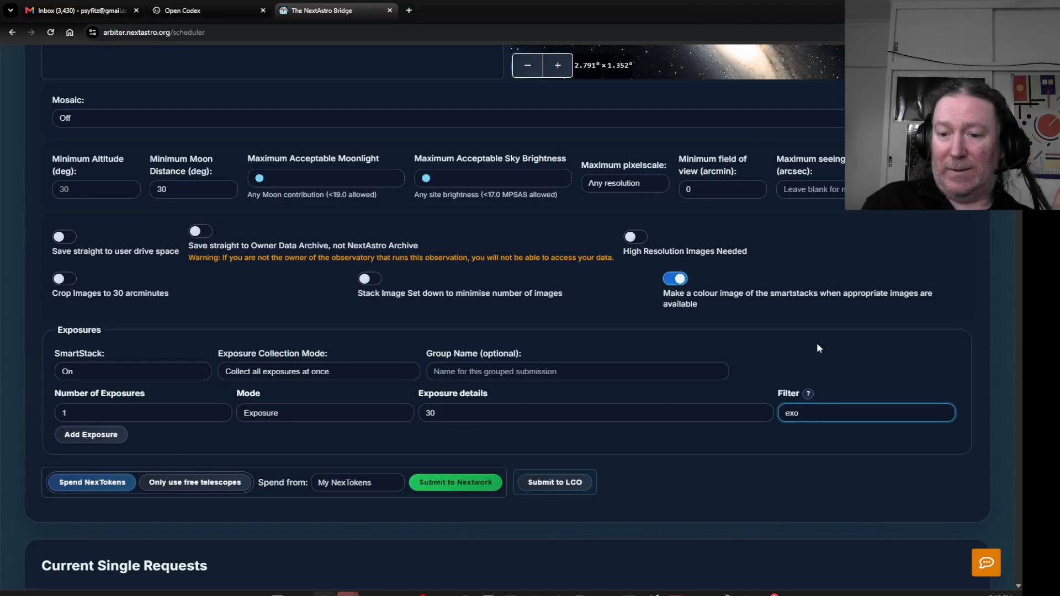
Change the single exposure's filter to rp
left_click(849, 415)
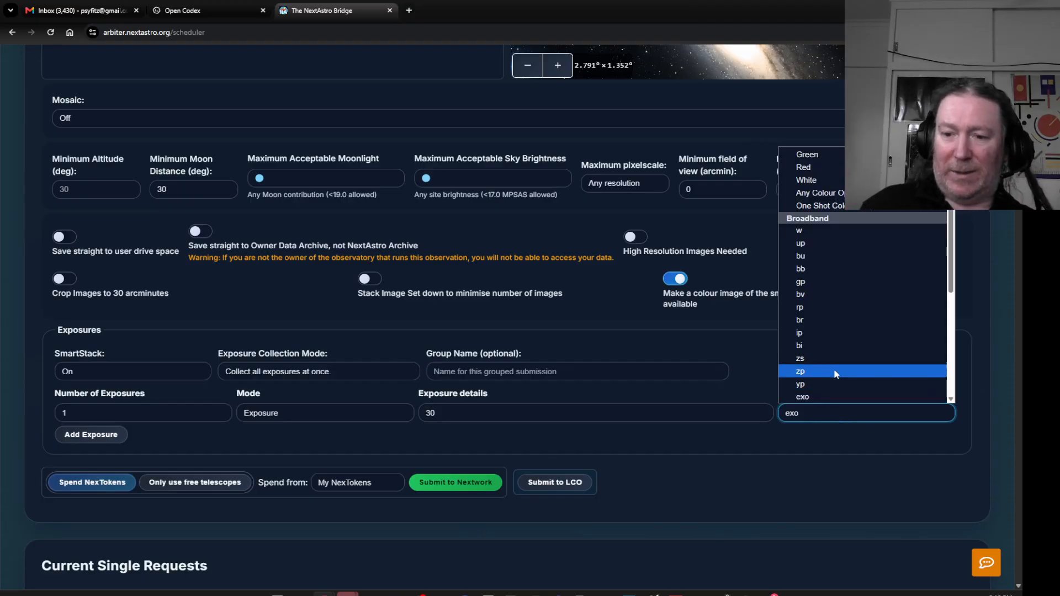
left_click(816, 311)
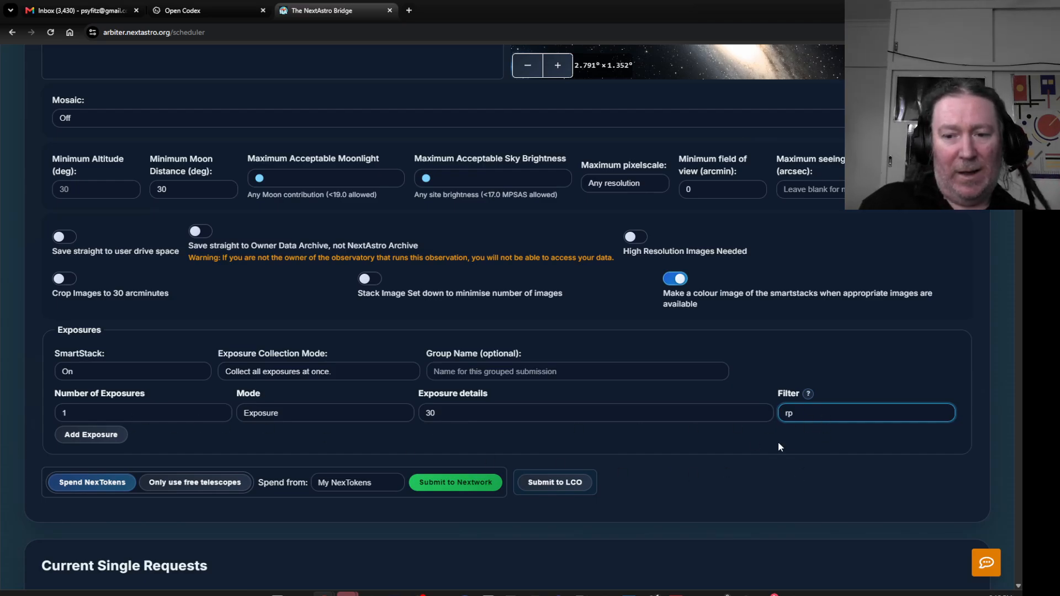
left_click(816, 411)
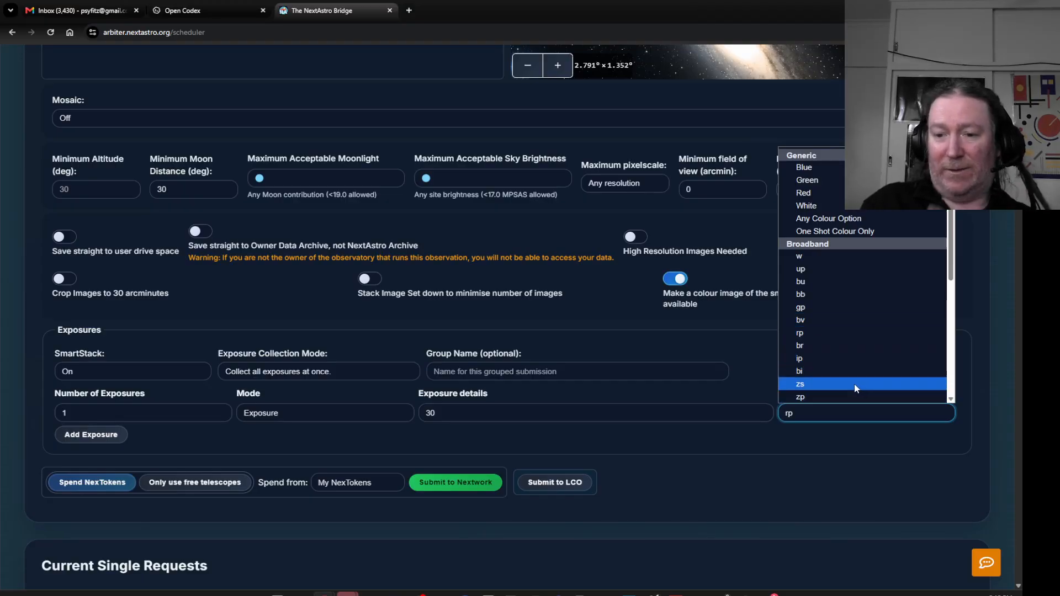
left_click(837, 444)
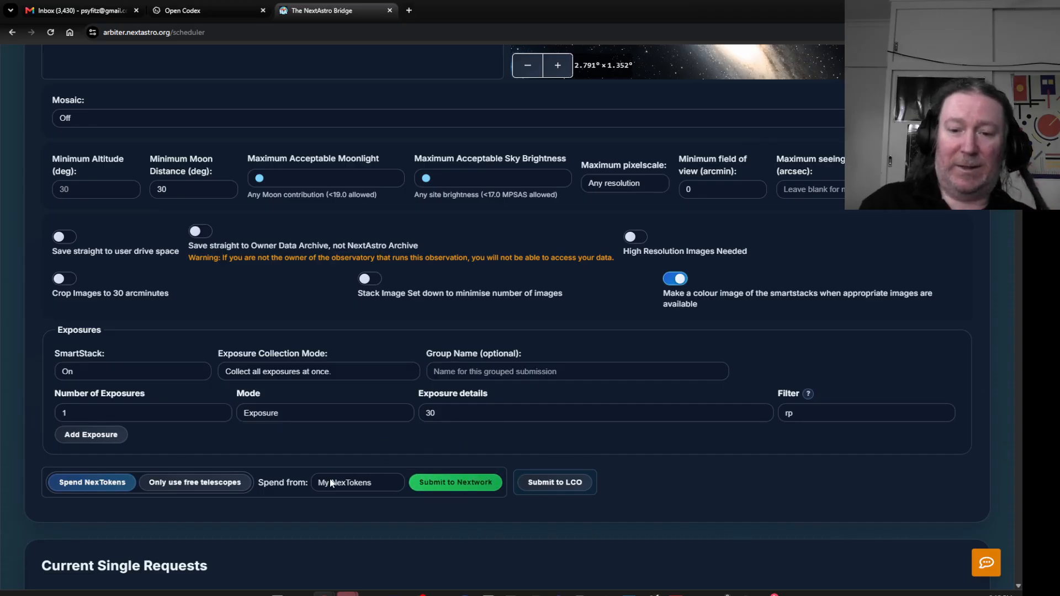
Try to submit the request to Nextwork, and set its start time to 14/07/2026 02:13 PM
scroll(553, 469, "up", 1)
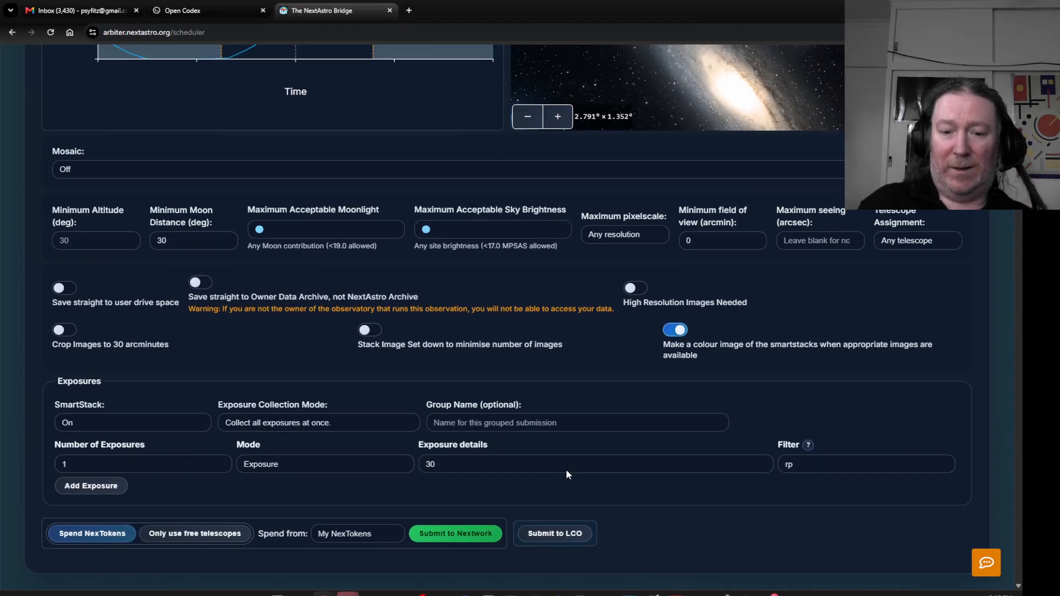
left_click(463, 533)
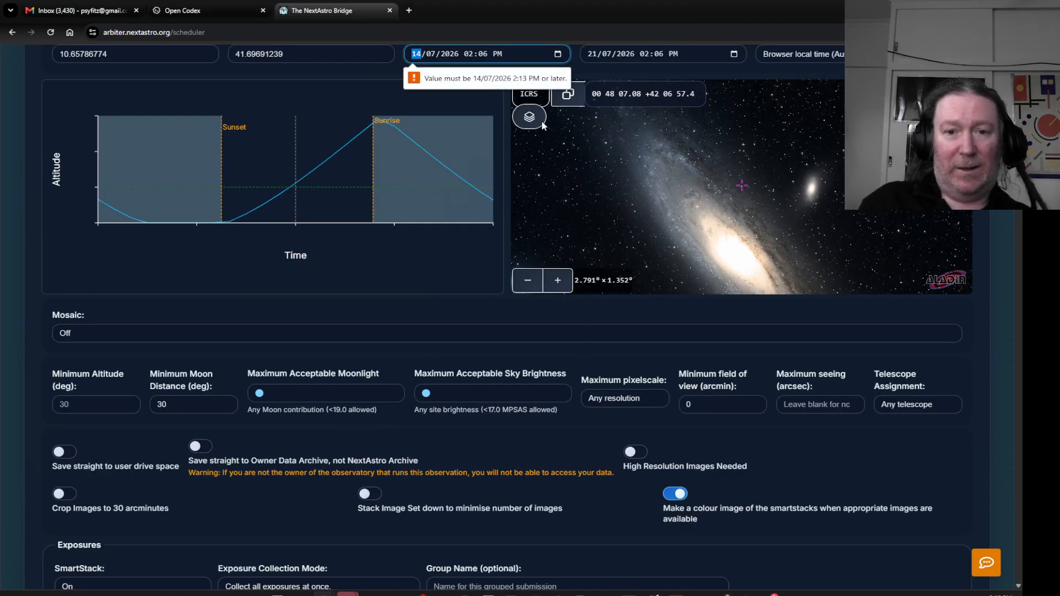
left_click(483, 54)
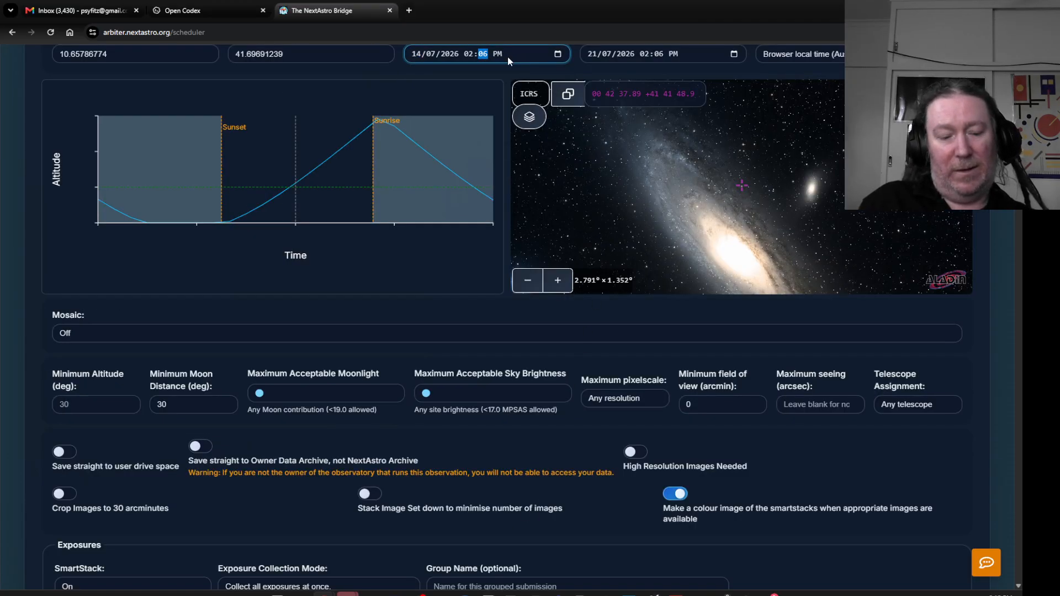
type("13")
left_click(506, 108)
Submit the observation request to Nextwork and accept its token cost
scroll(532, 503, "down", 6)
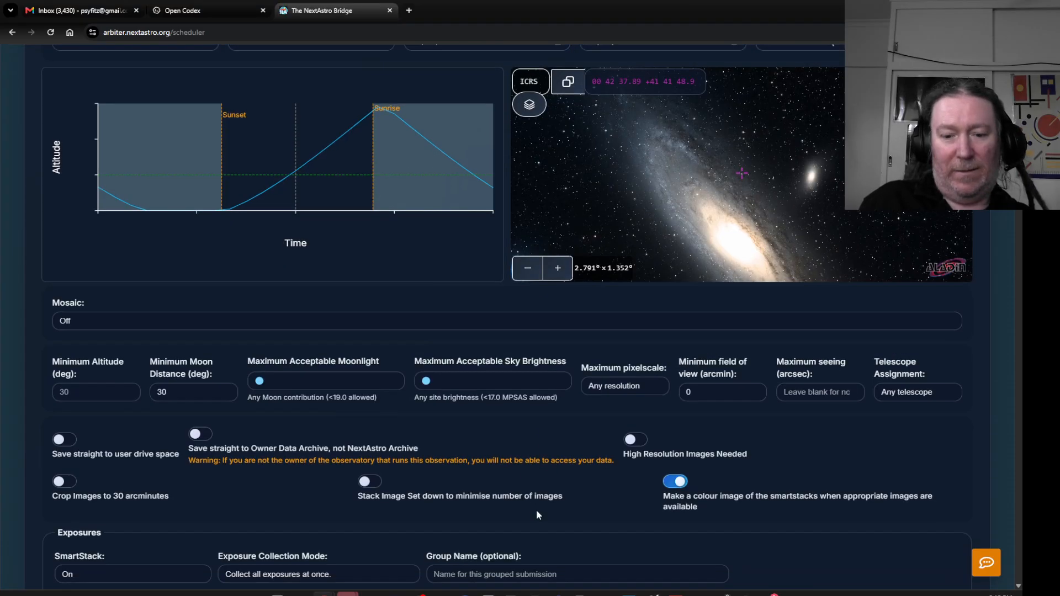
scroll(519, 525, "down", 1)
left_click(472, 339)
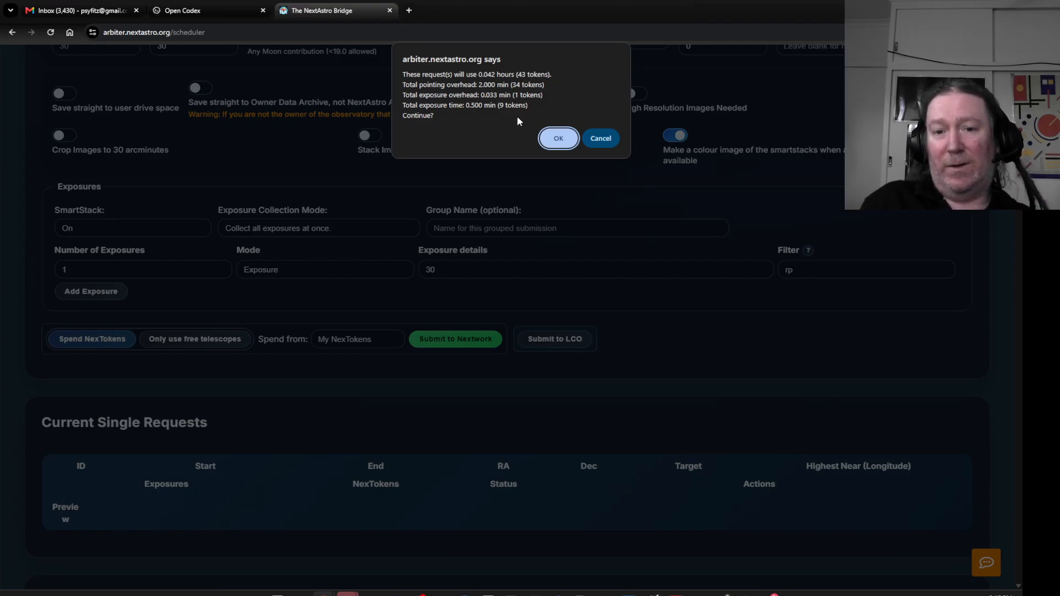
left_click(558, 140)
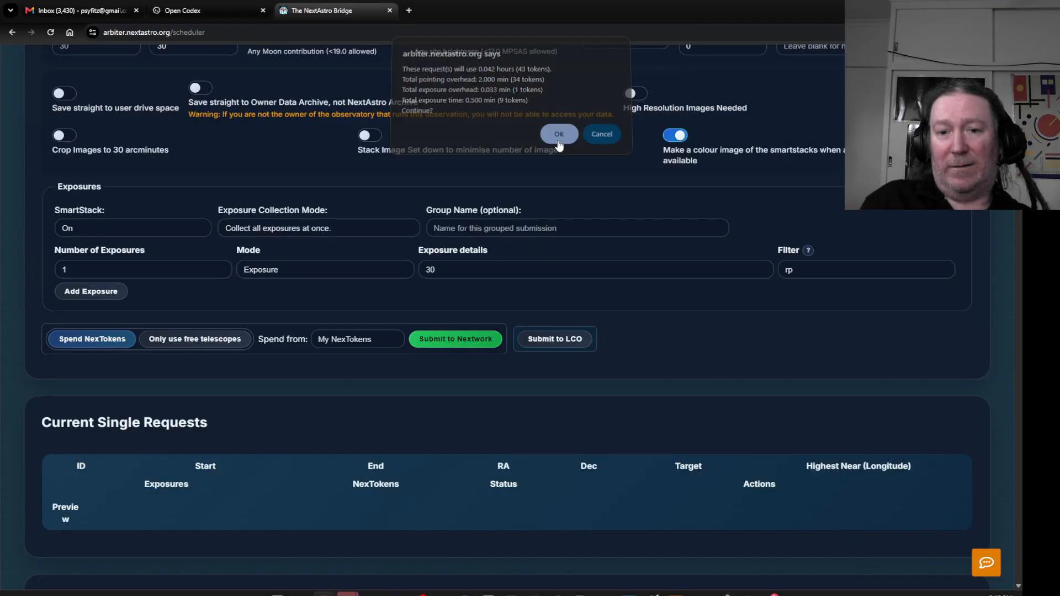
Spend from Global Free NexTokens to finish scheduling the observation, and view its entry among the current single requests
left_click(526, 319)
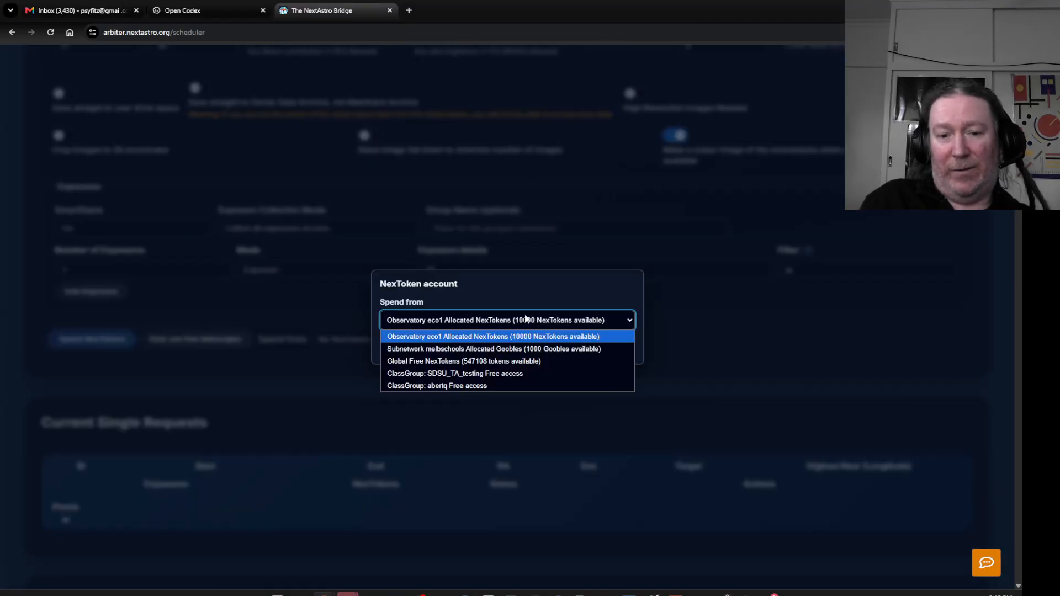
left_click(528, 361)
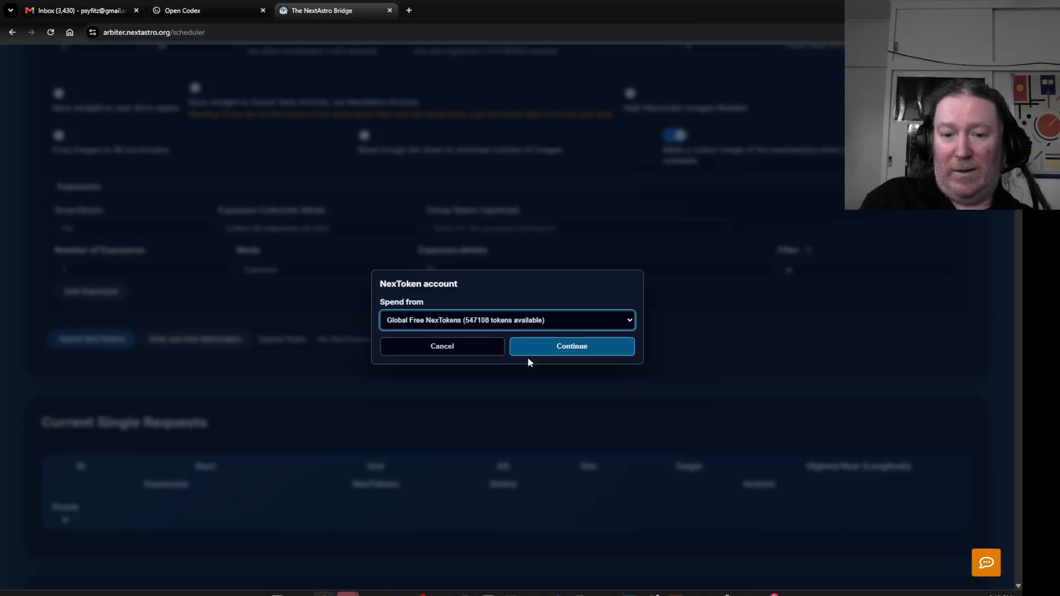
left_click(568, 348)
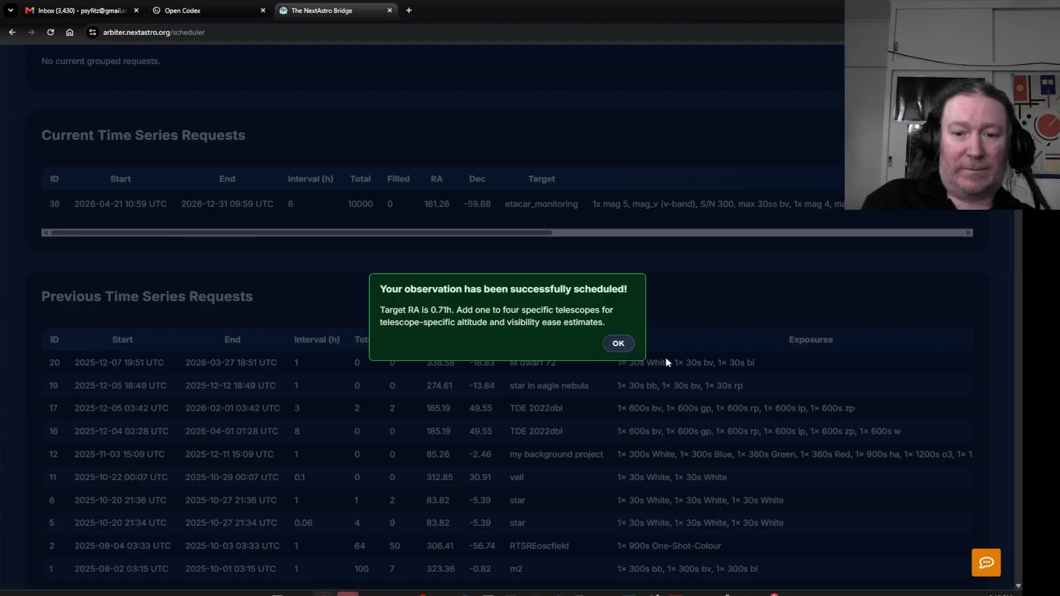
left_click(618, 343)
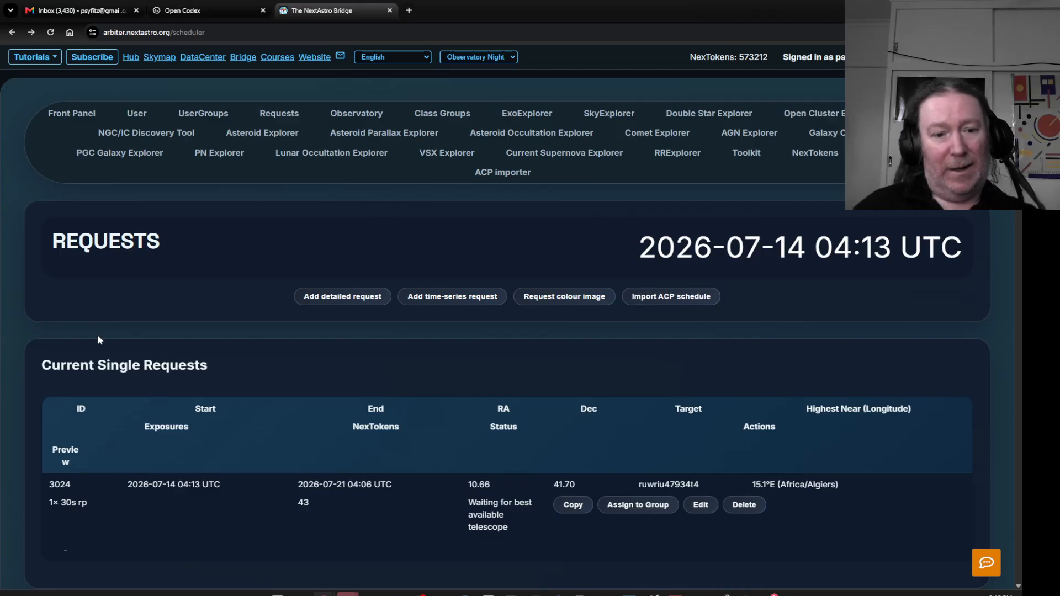
scroll(224, 409, "down", 3)
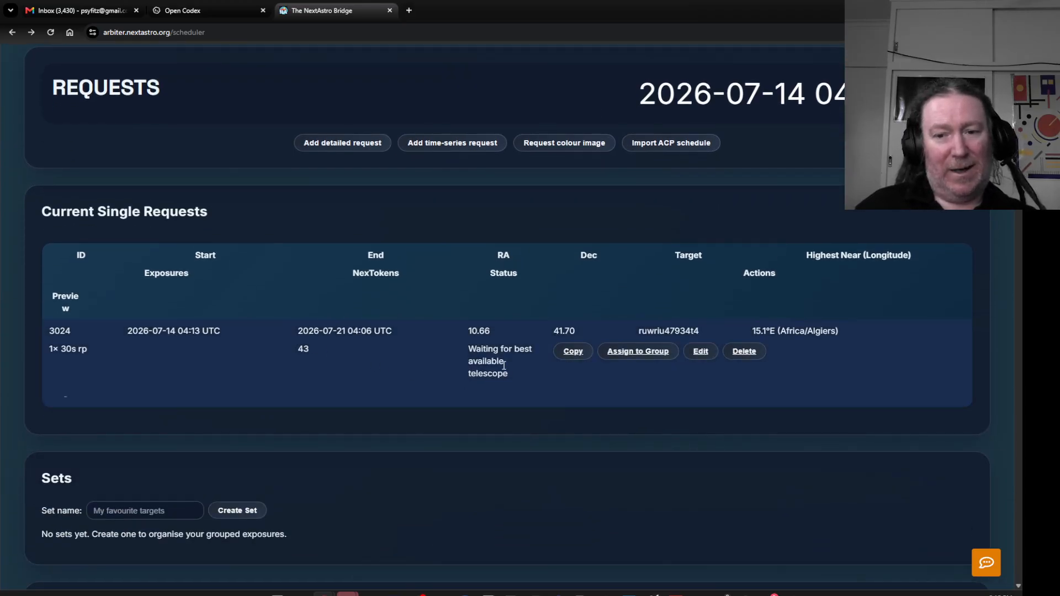